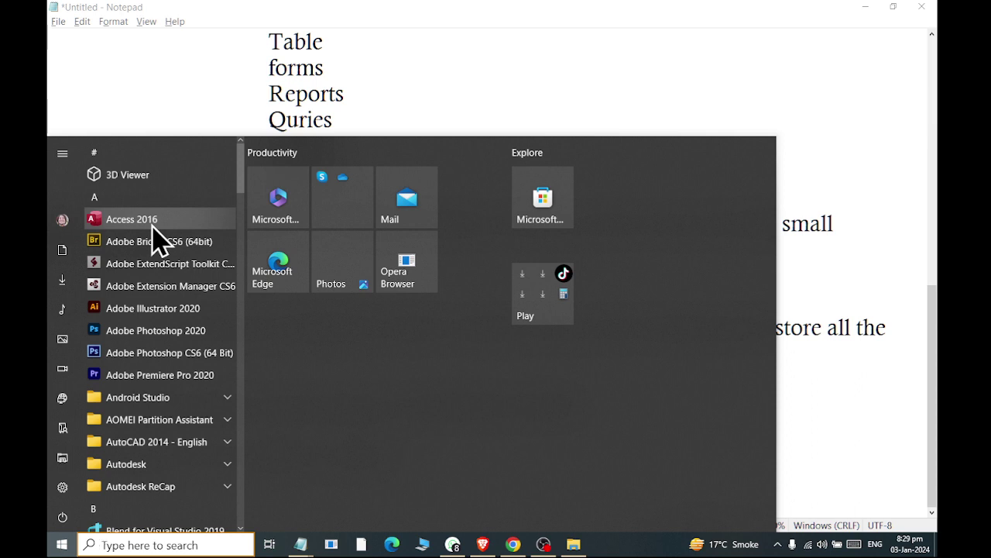
Start Access 2016 from the Windows 10 Start menu app list
left_click(154, 224)
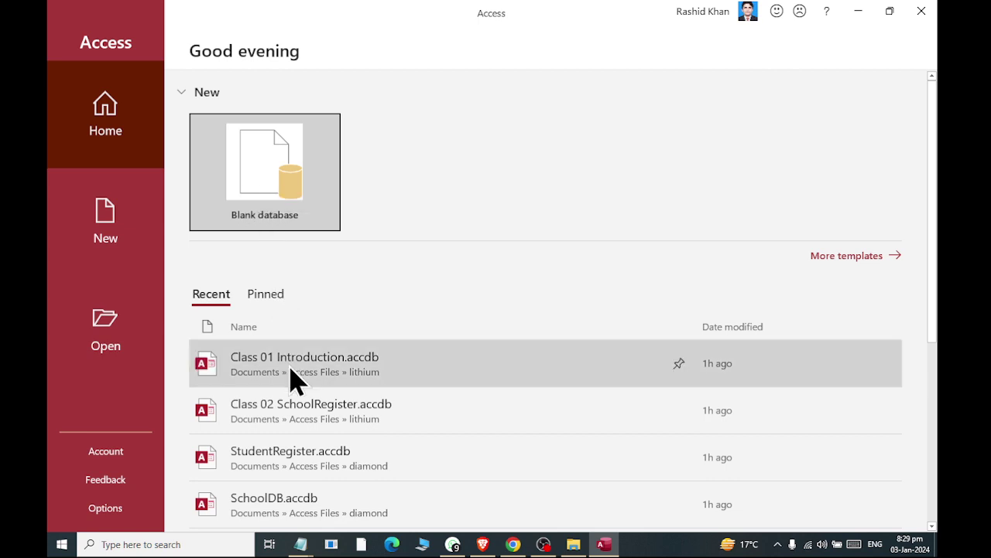
Choose Blank database and open the File New Database window to pick its save folder
scroll(288, 394, "down", 3)
scroll(295, 430, "down", 3)
scroll(294, 431, "up", 6)
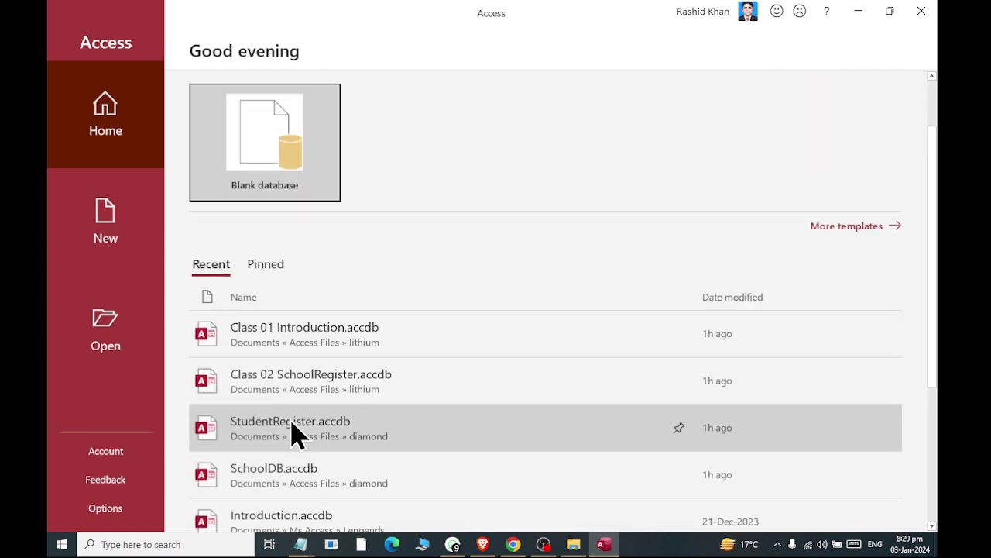
left_click(273, 198)
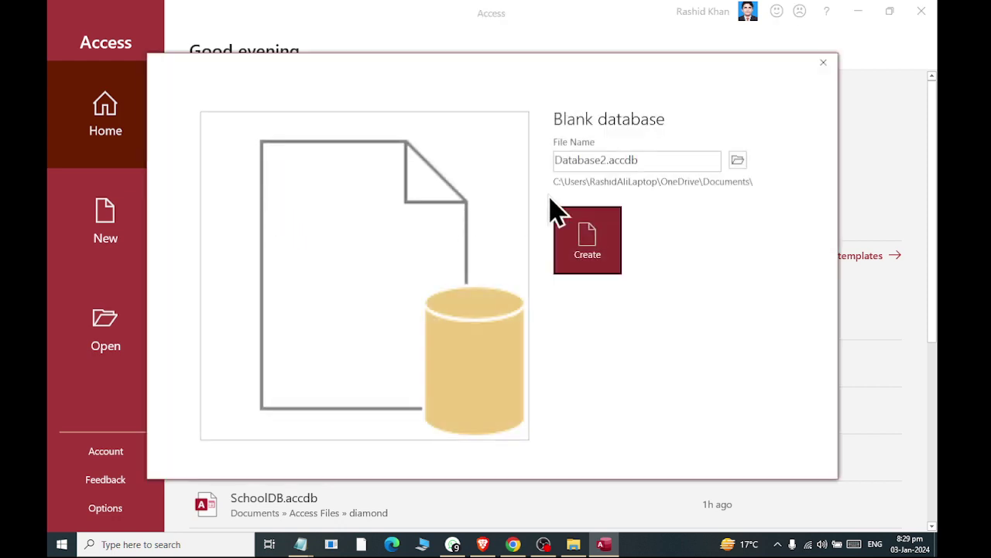
double_click(704, 159)
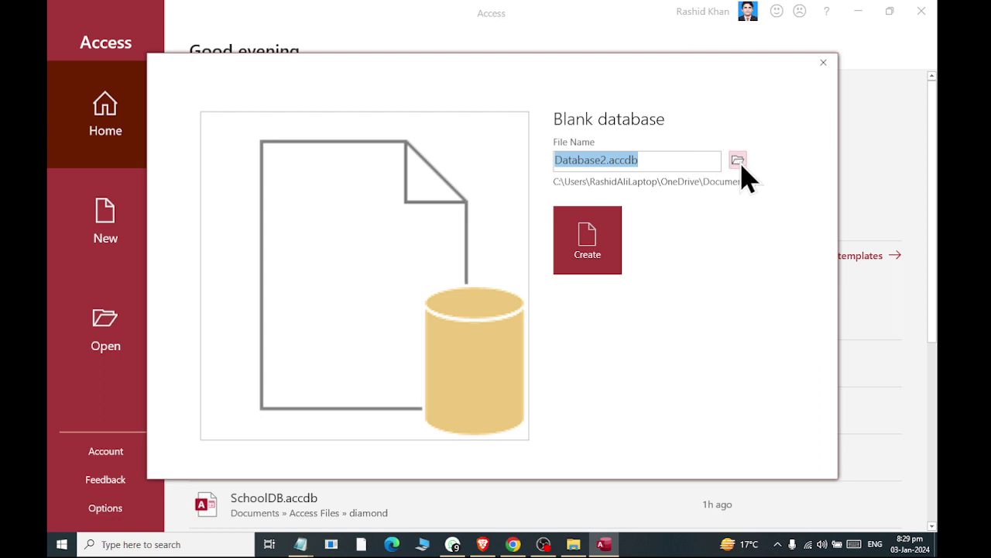
left_click(741, 165)
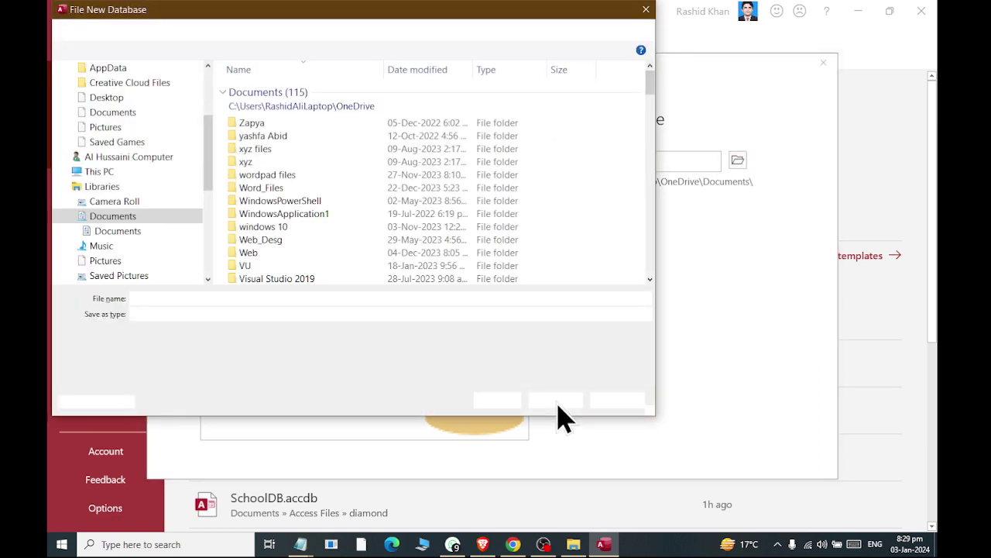
Name the new database MansoorDB and place it in the Access Files\diamond folder
left_click(299, 207)
scroll(281, 210, "down", 20)
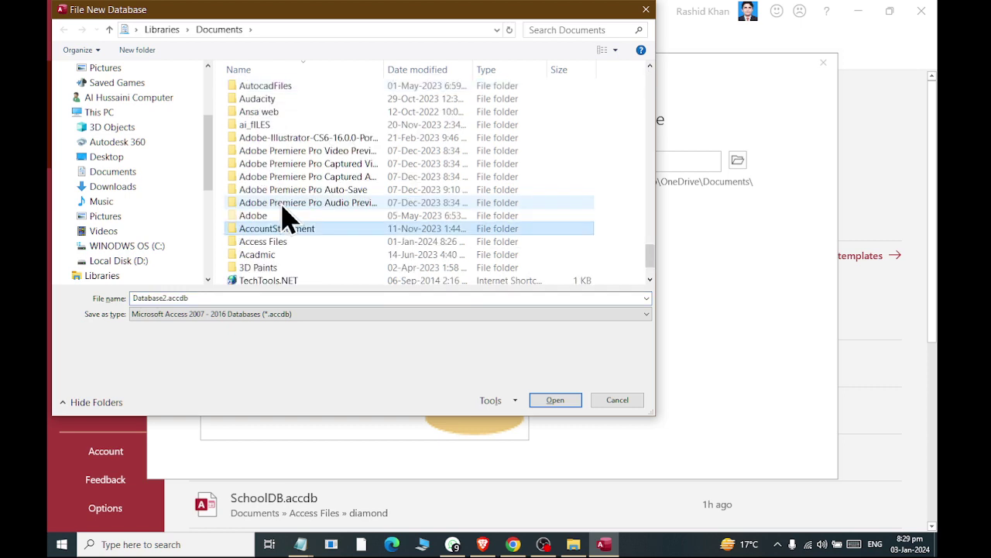
key("Down")
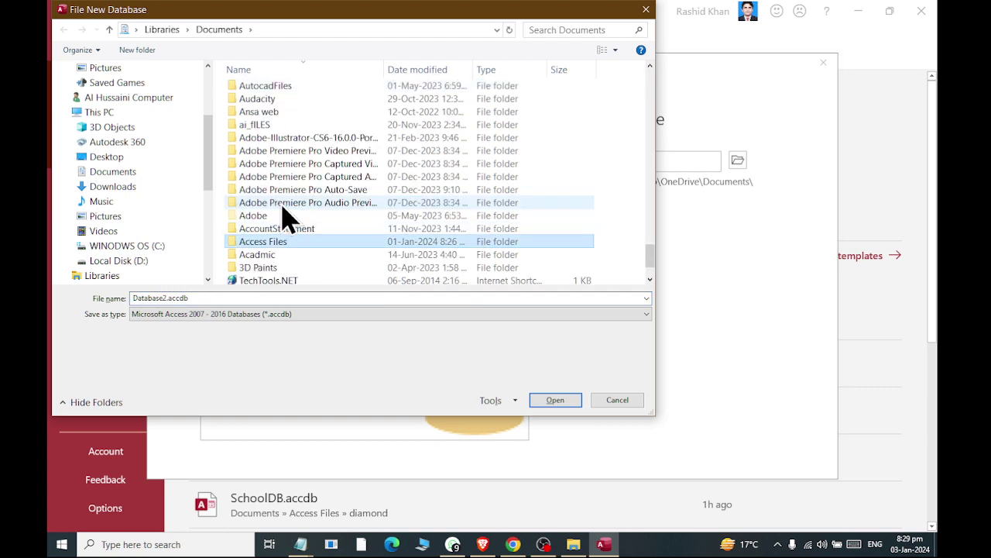
key("Return")
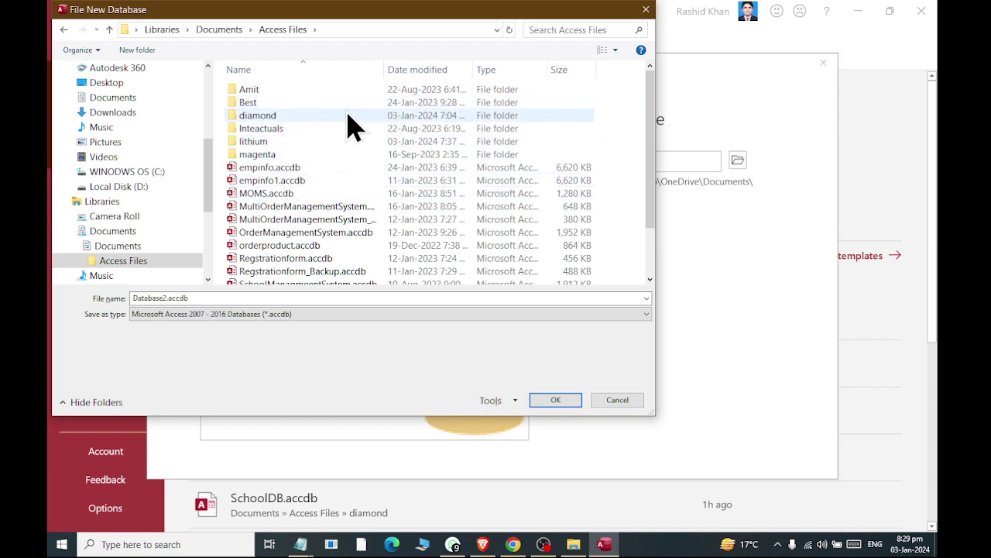
double_click(348, 116)
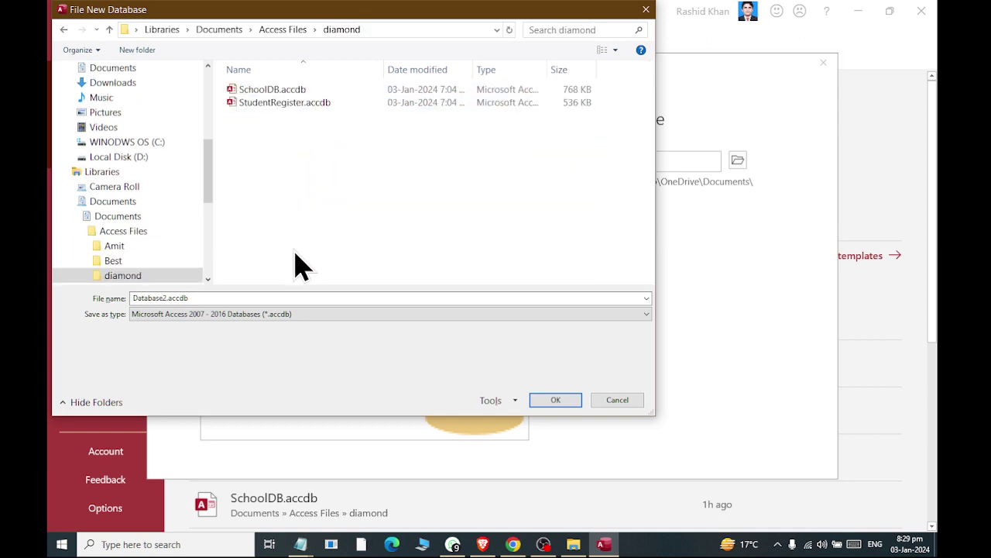
left_click(260, 297)
type("Man")
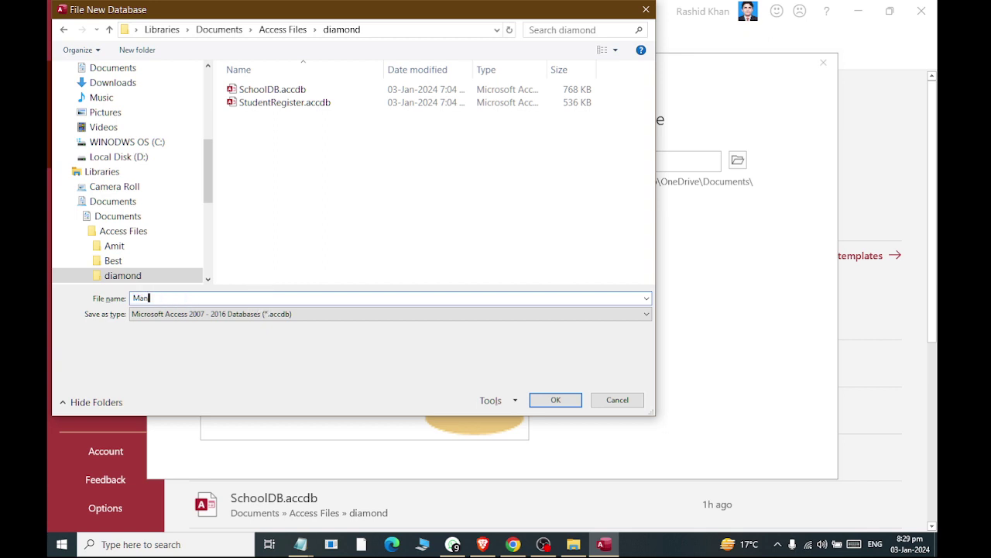
type("soorDB")
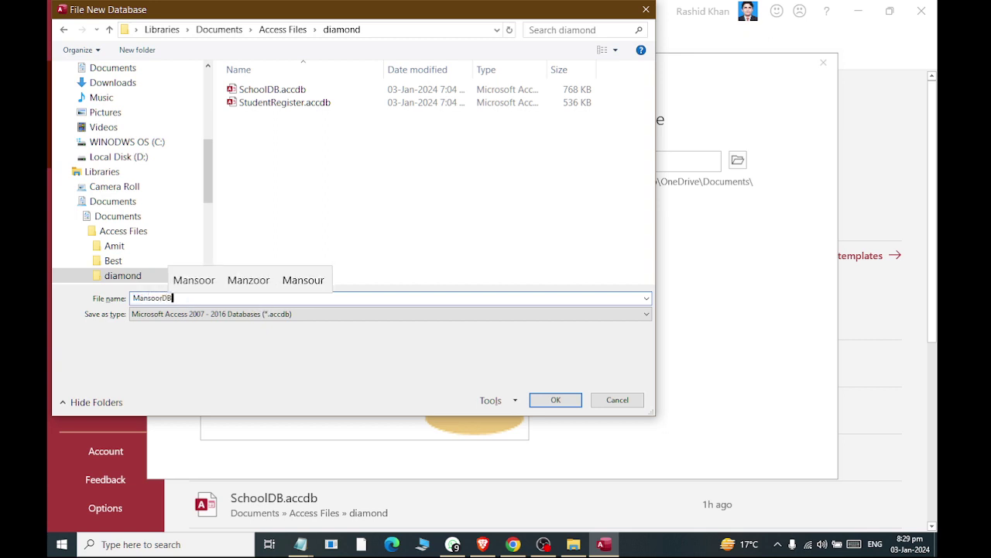
left_click(552, 403)
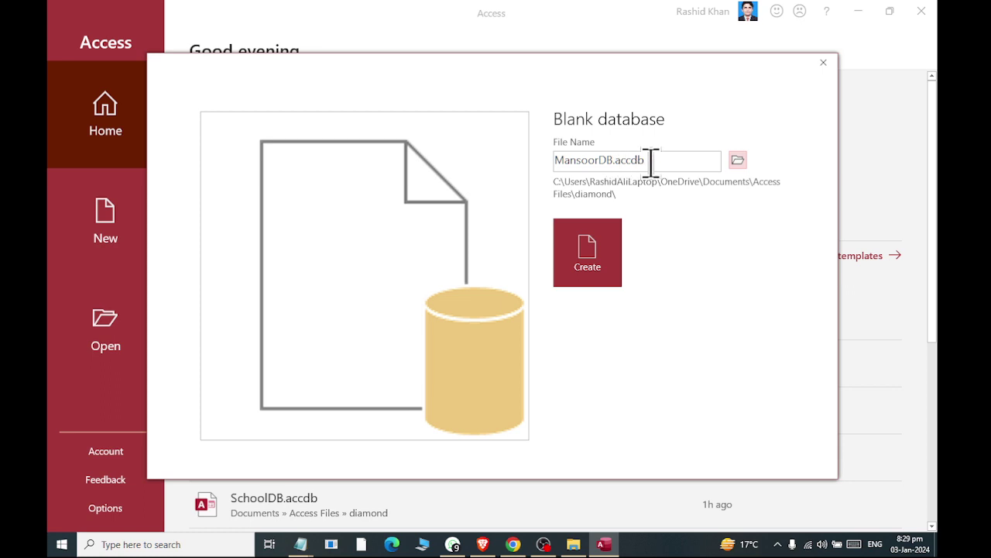
Create the MansoorDB database and close the default Table1 without keeping it
left_click_drag(664, 160, 671, 167)
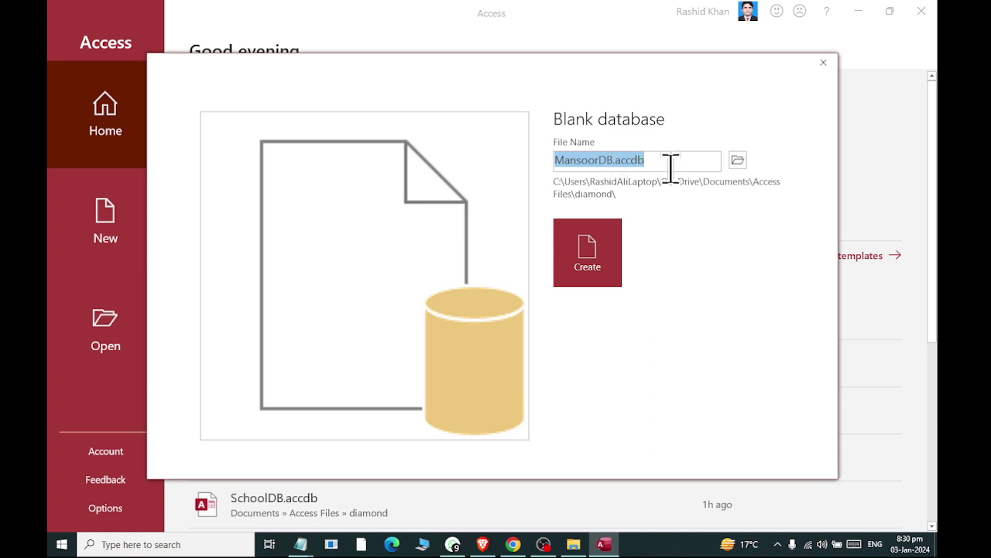
left_click(613, 250)
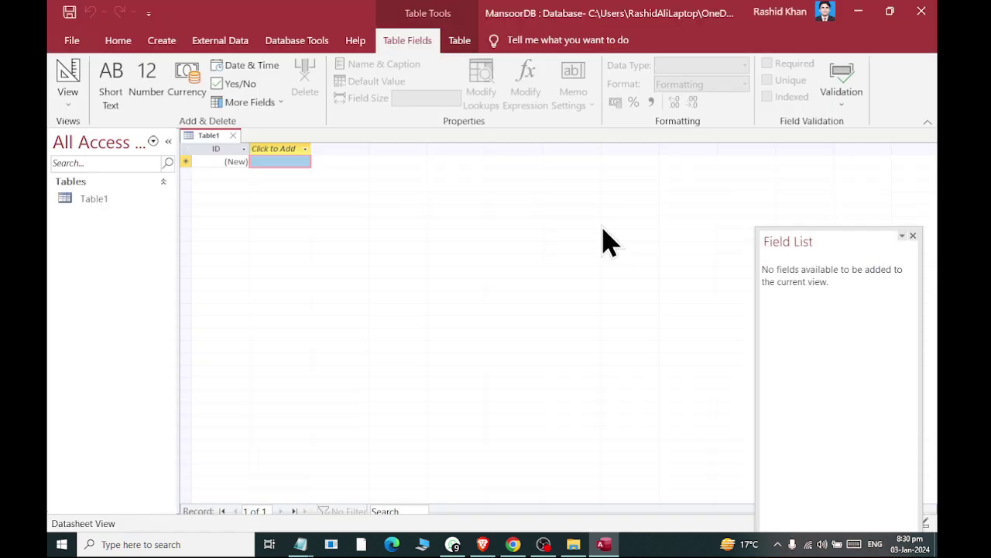
left_click(234, 137)
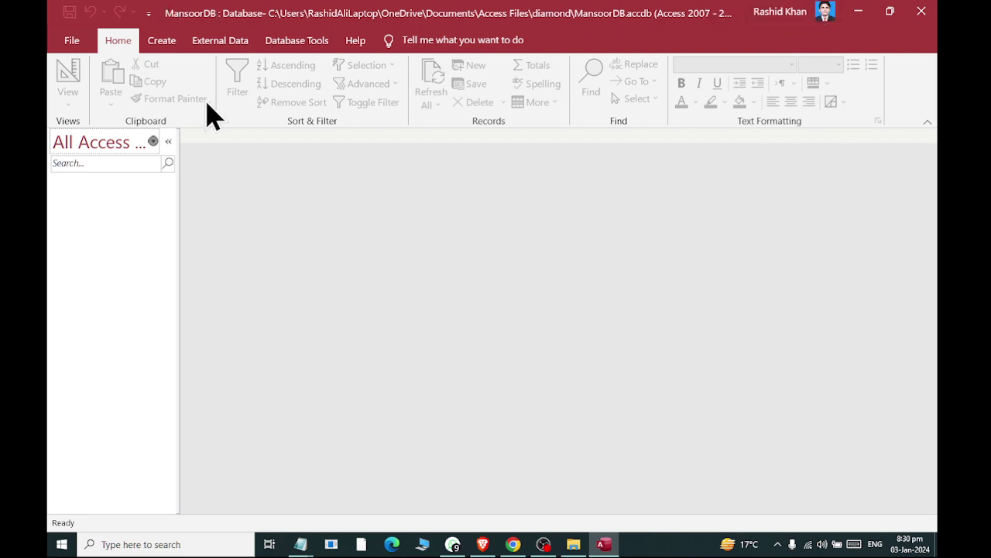
Widen the Navigation Pane so its full title is visible
left_click(70, 43)
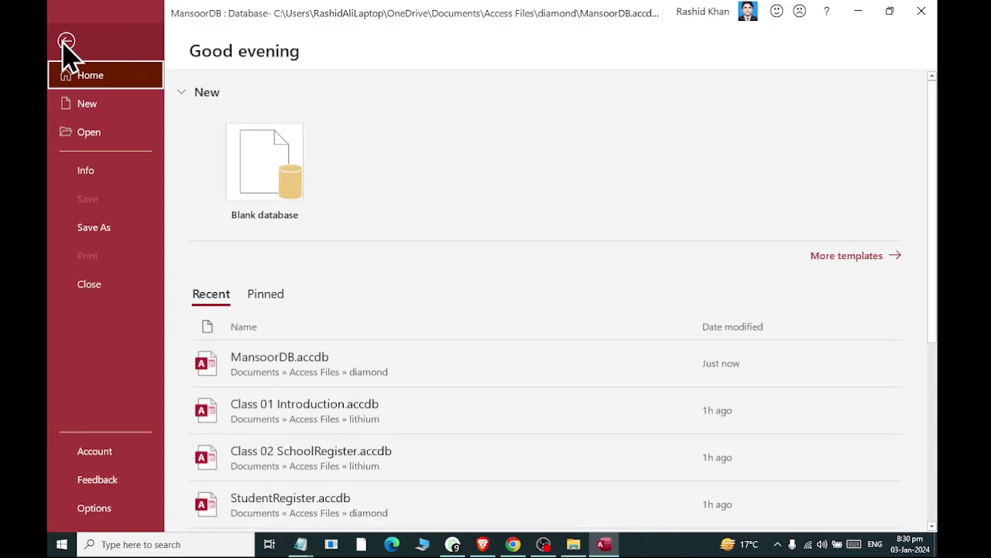
left_click(65, 43)
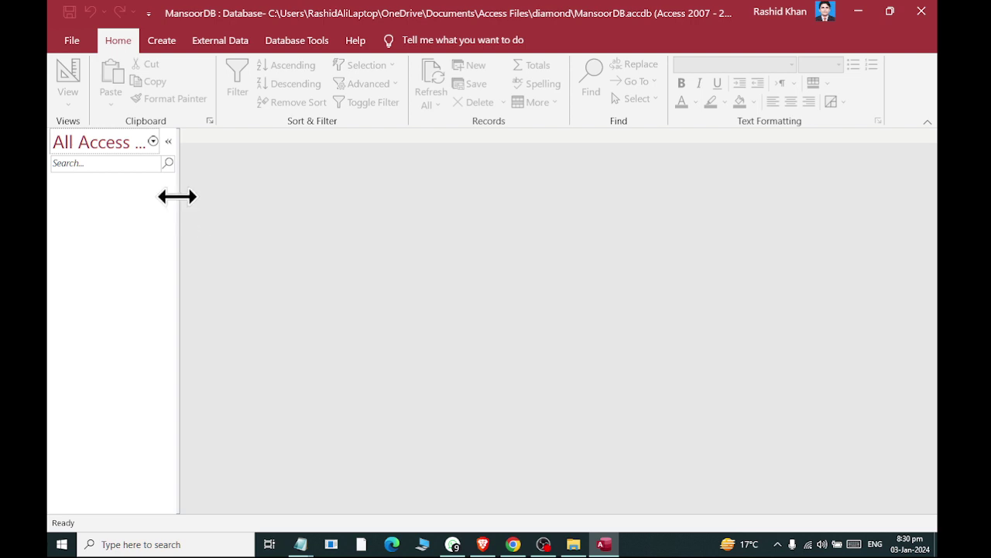
left_click_drag(177, 197, 242, 195)
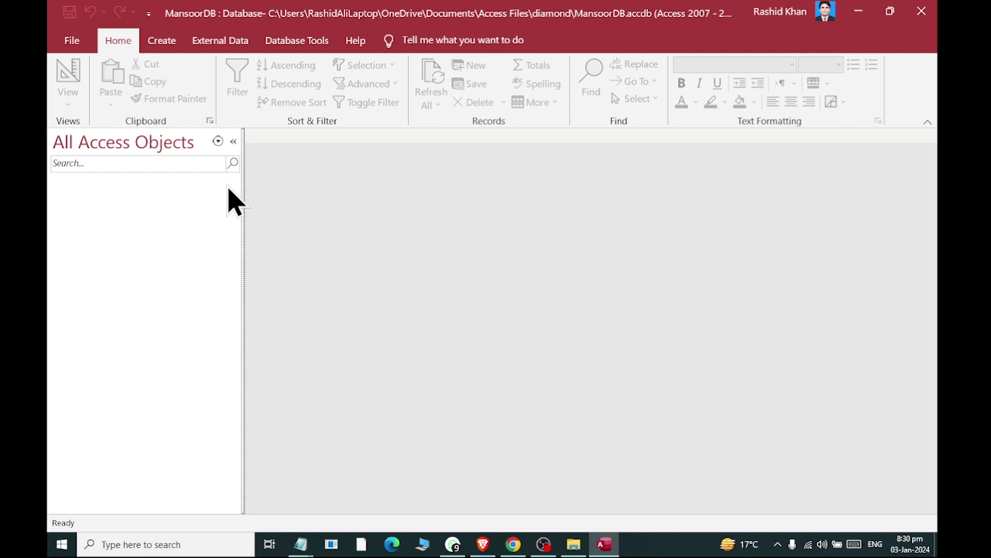
left_click(174, 46)
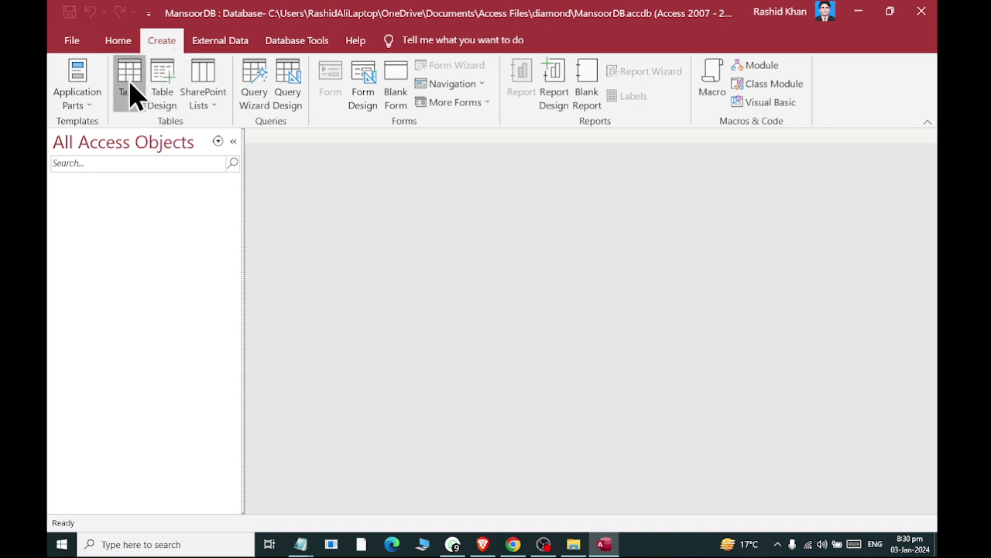
Create a new table with Create > Table and save it with Ctrl+S
left_click(130, 87)
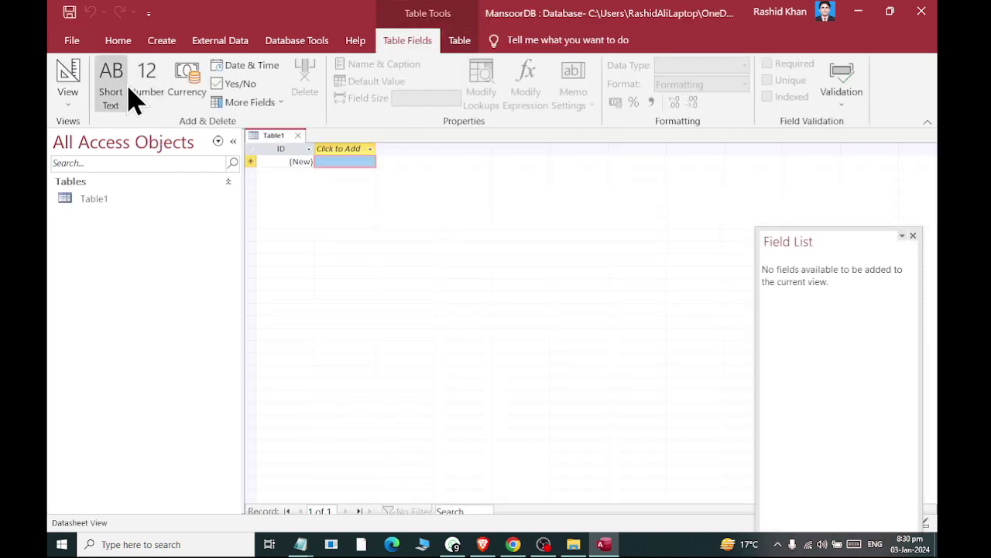
key("ctrl+s")
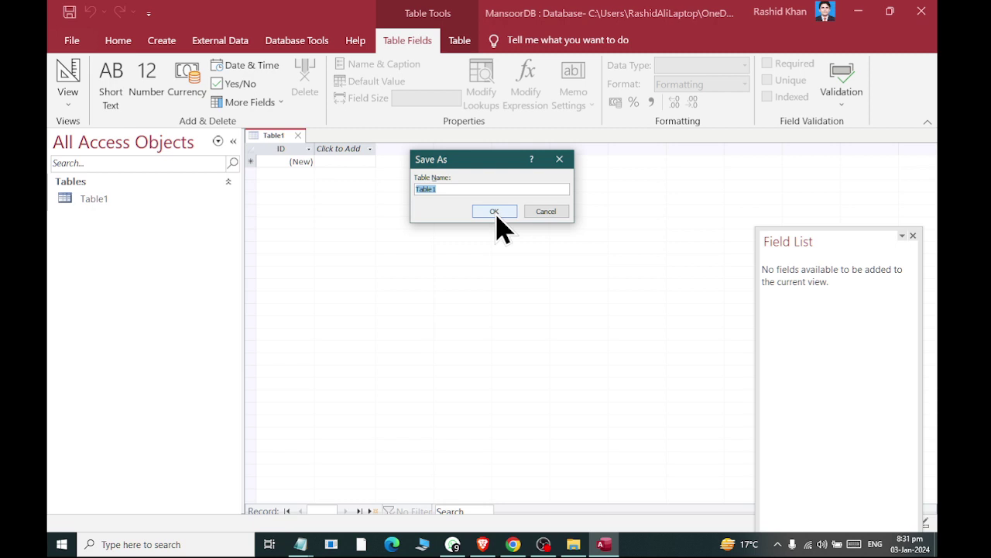
Replace the typed name 'GeneralRecord' with 'genreg' and save the table
type("GeneralRecord")
key("BackSpace")
key("BackSpace")
key("BackSpace")
key("BackSpace")
key("BackSpace")
key("BackSpace")
key("BackSpace")
key("BackSpace")
key("BackSpace")
key("BackSpace")
key("BackSpace")
key("BackSpace")
key("BackSpace")
type("genreg")
left_click(494, 211)
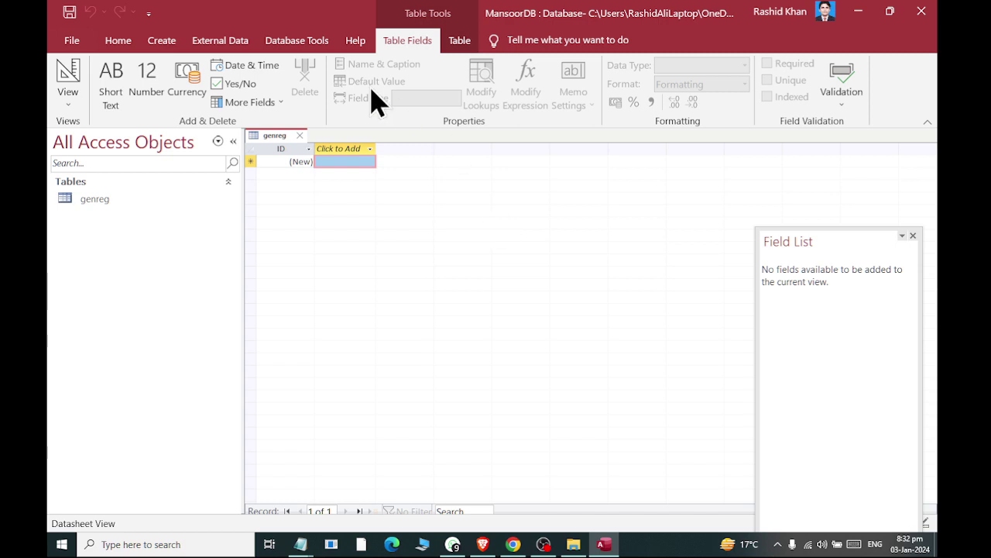
Close the genreg tab and reopen genreg in Design View from the Navigation Pane
left_click(300, 136)
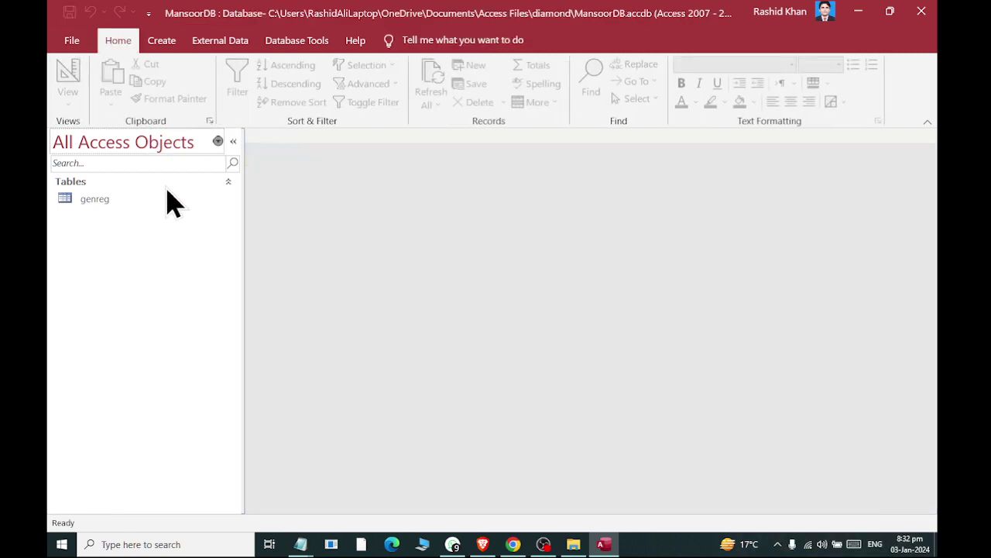
left_click(91, 203)
right_click(95, 206)
left_click(109, 209)
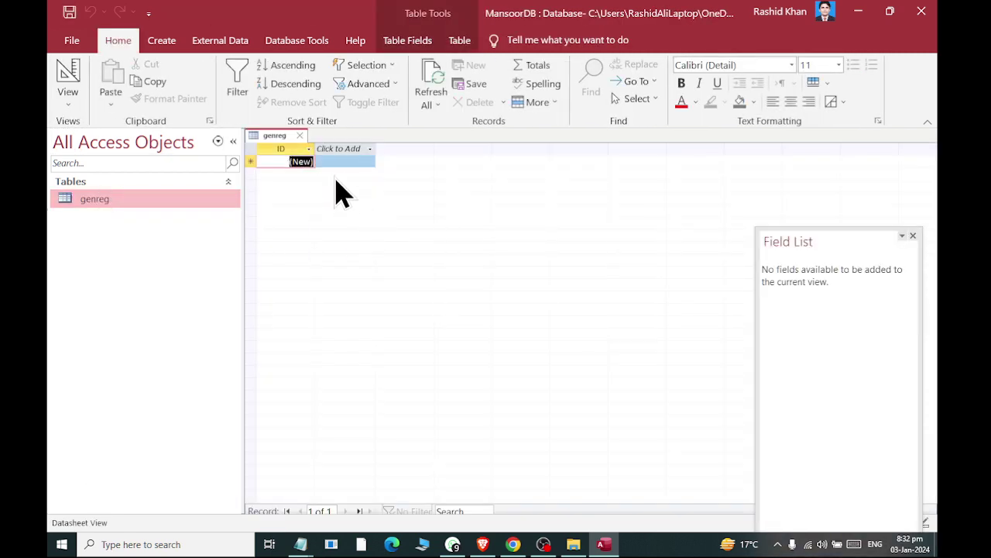
left_click(298, 135)
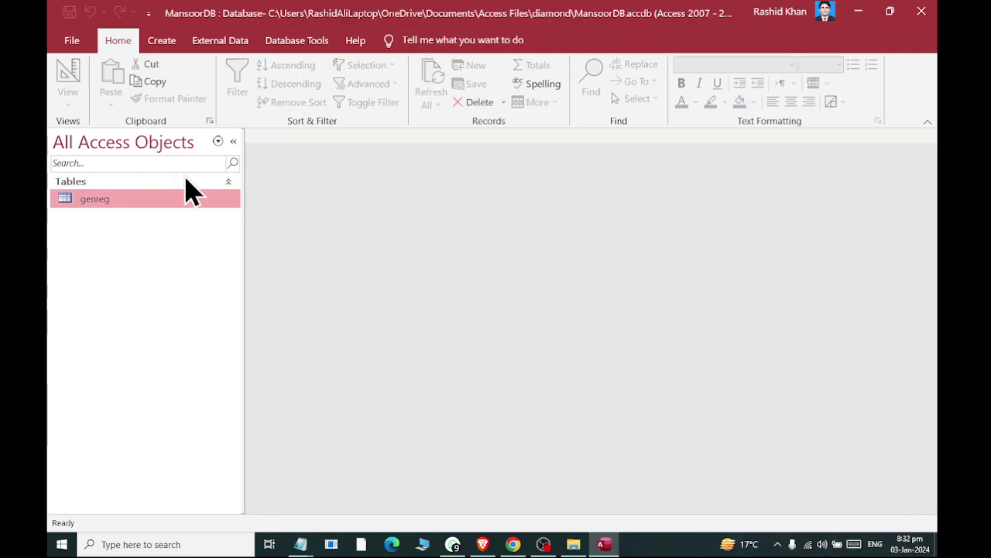
right_click(80, 205)
left_click(89, 237)
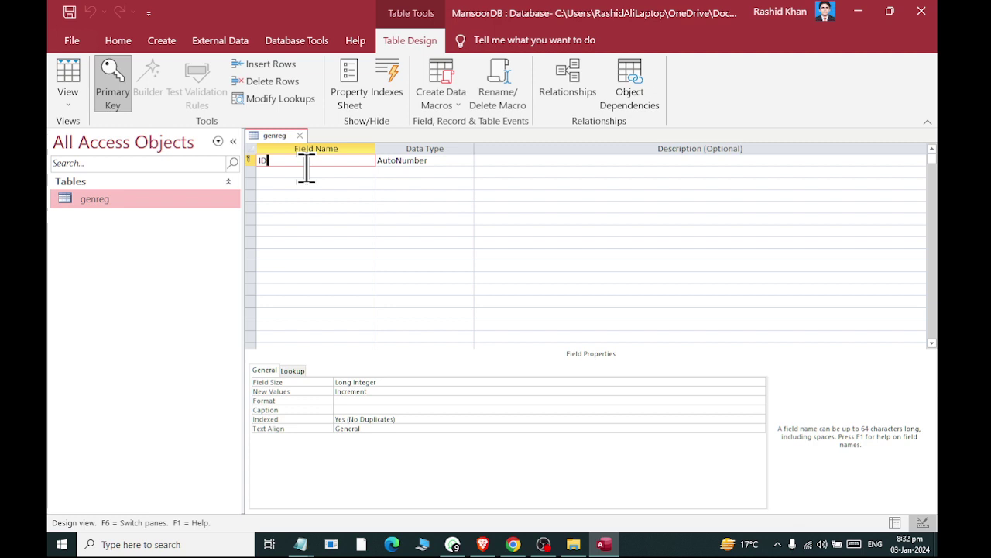
Add the dateofadmin and fullname fields below ID
left_click(291, 172)
type("full")
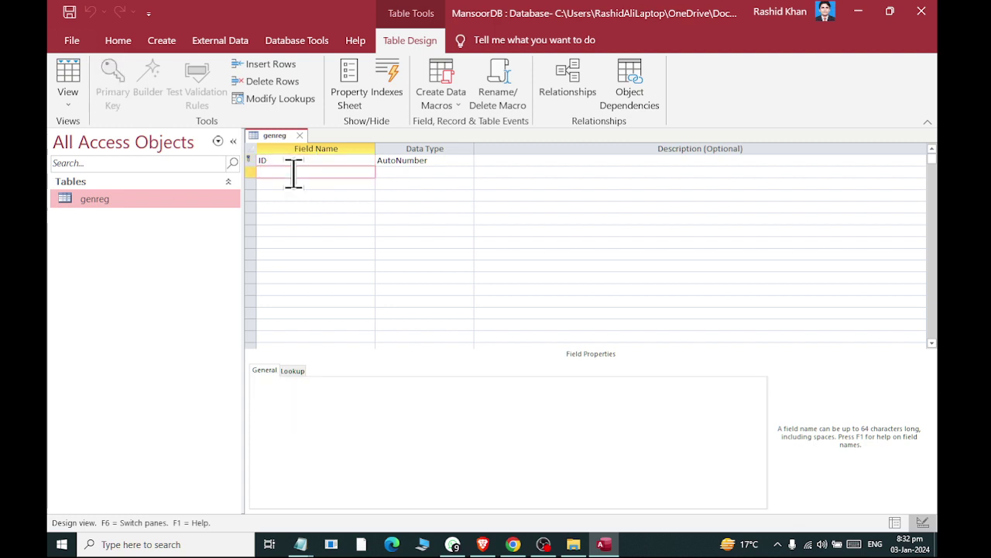
key("BackSpace")
key("BackSpace")
key("BackSpace")
key("BackSpace")
type("Dat")
key("BackSpace")
key("BackSpace")
key("BackSpace")
type("dateofadmin")
key("Down")
type("fullname")
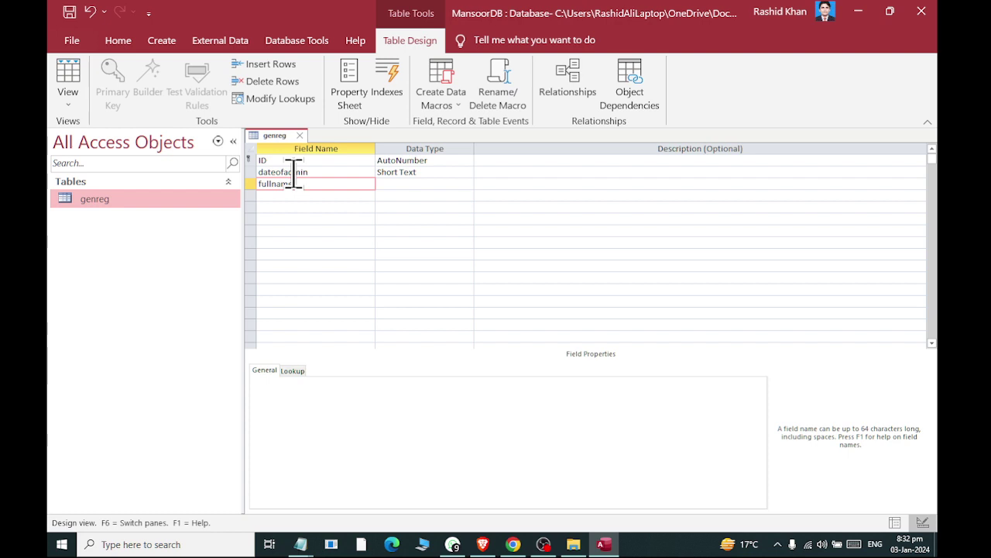
key("Down")
Add the fname, surname and dob fields
type("fname")
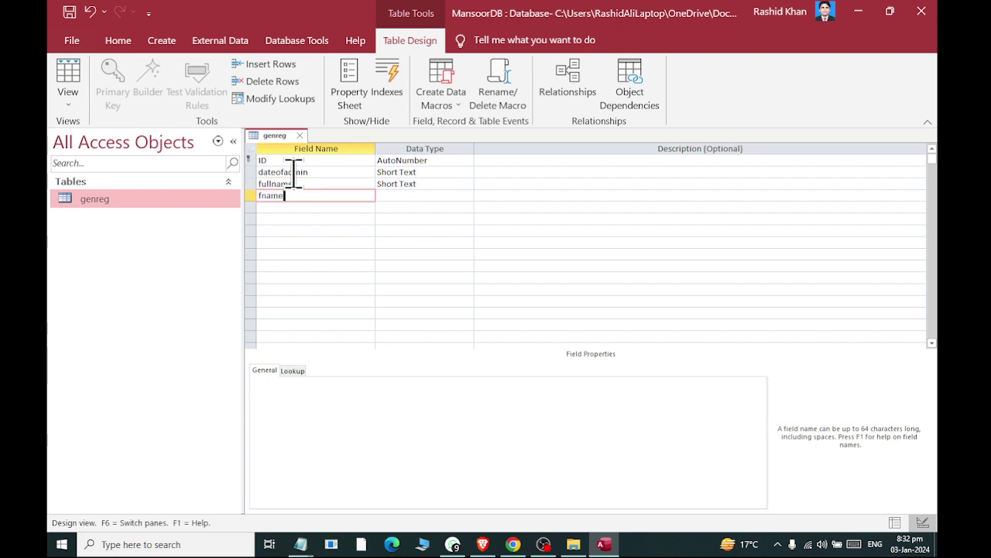
key("Down")
type("surname")
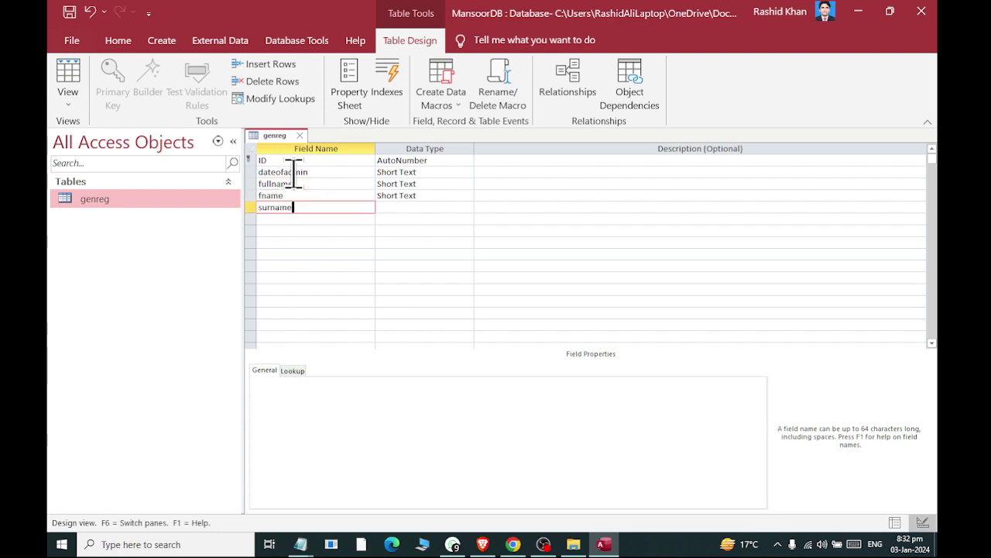
key("Down")
type("dob")
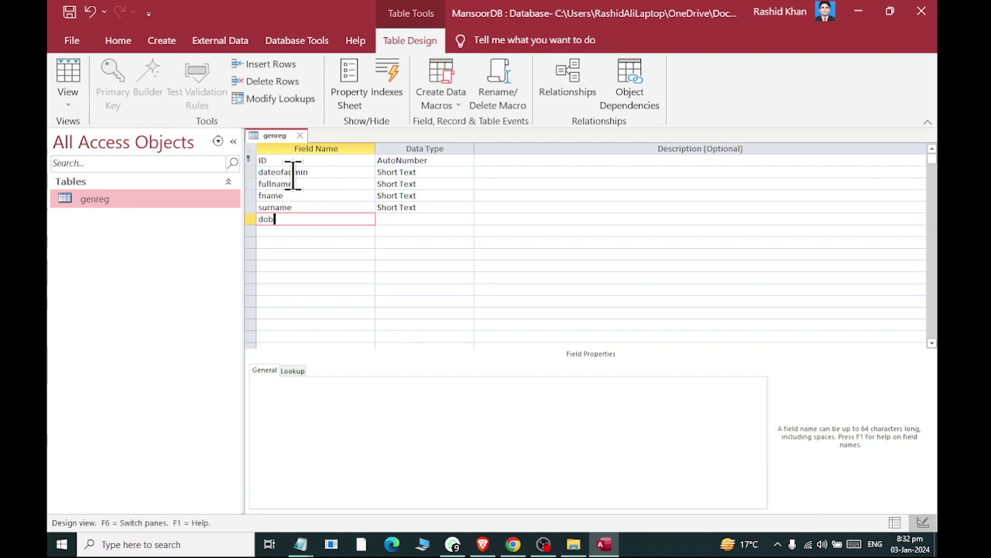
key("Down")
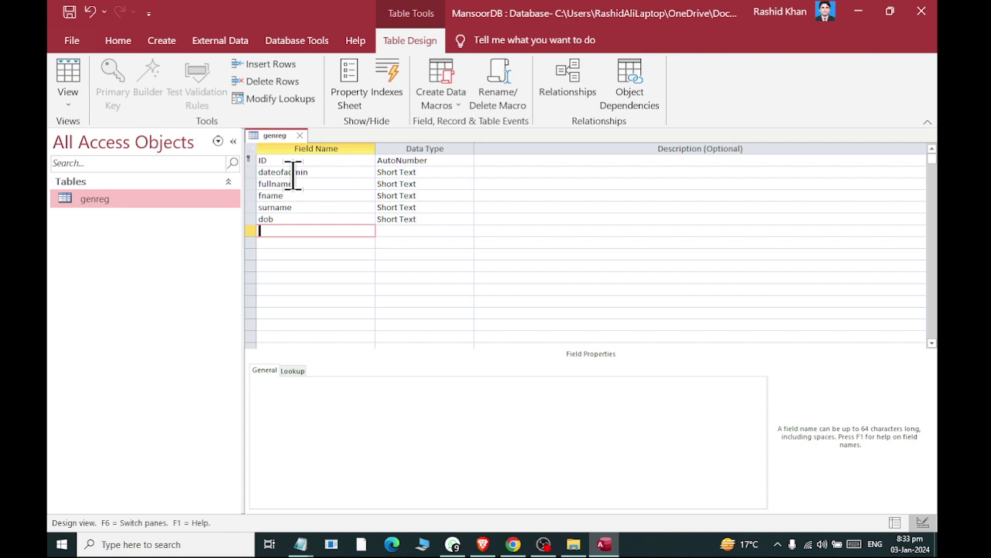
left_click(421, 160)
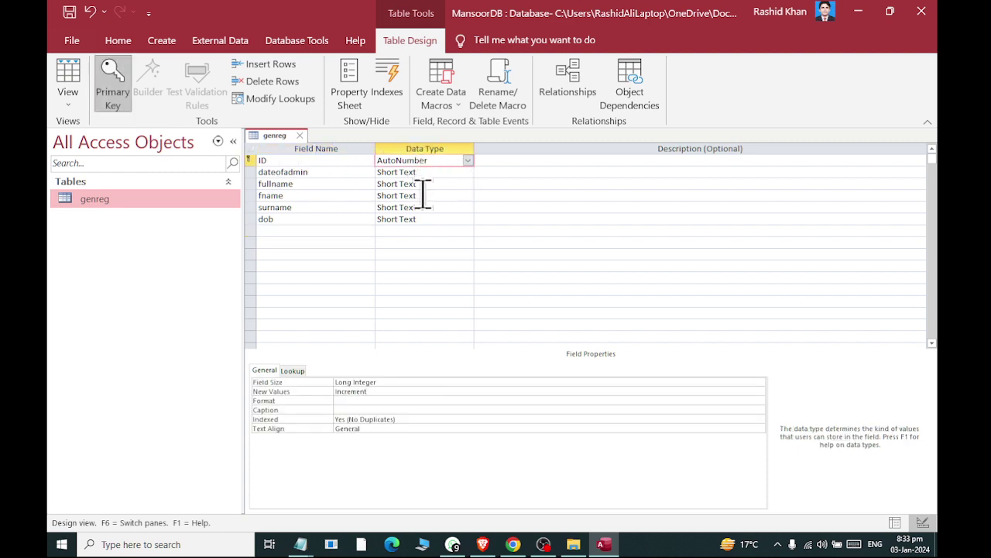
Change the dateofadmin and dob fields from Short Text to Date/Time
left_click(426, 172)
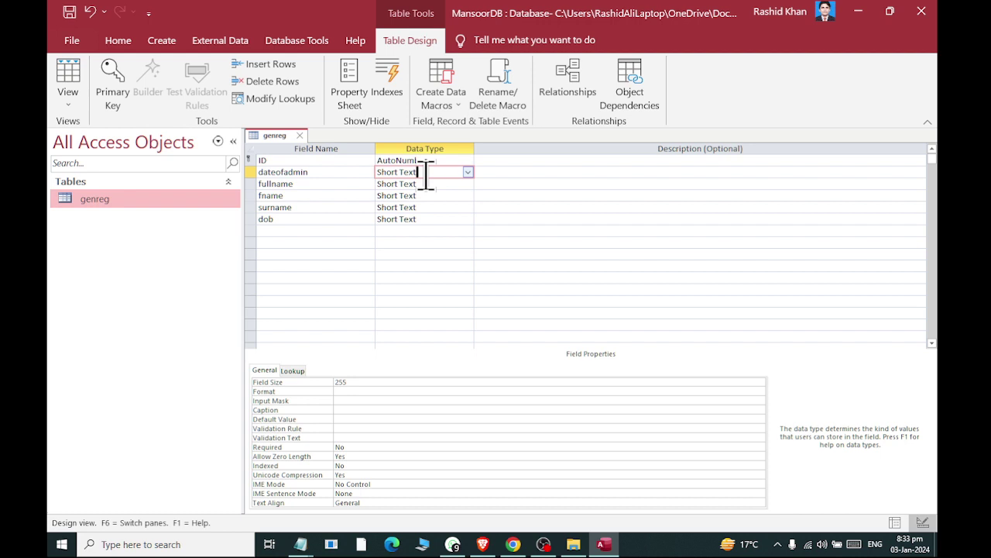
left_click(468, 173)
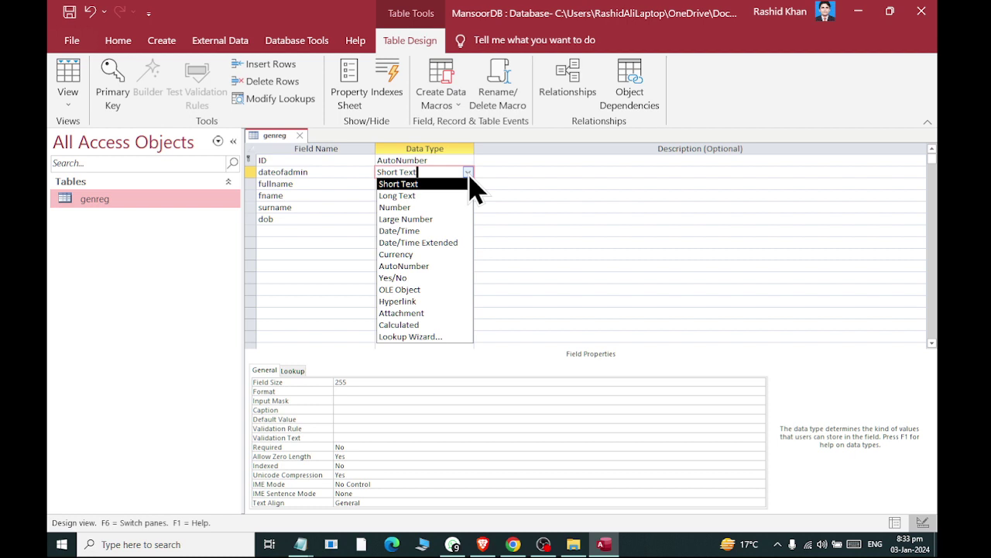
left_click(413, 233)
left_click(421, 184)
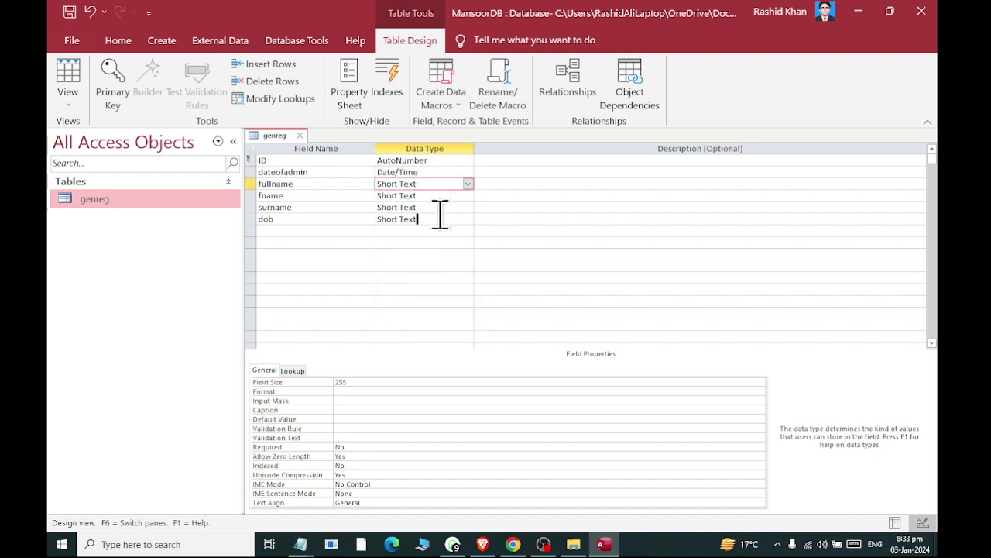
left_click(440, 215)
left_click(468, 219)
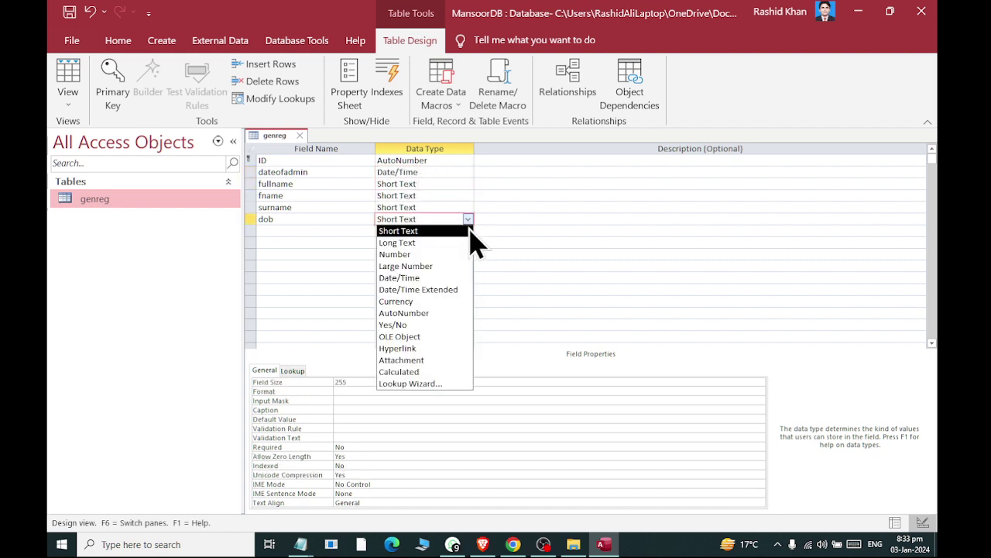
left_click(465, 277)
left_click(372, 231)
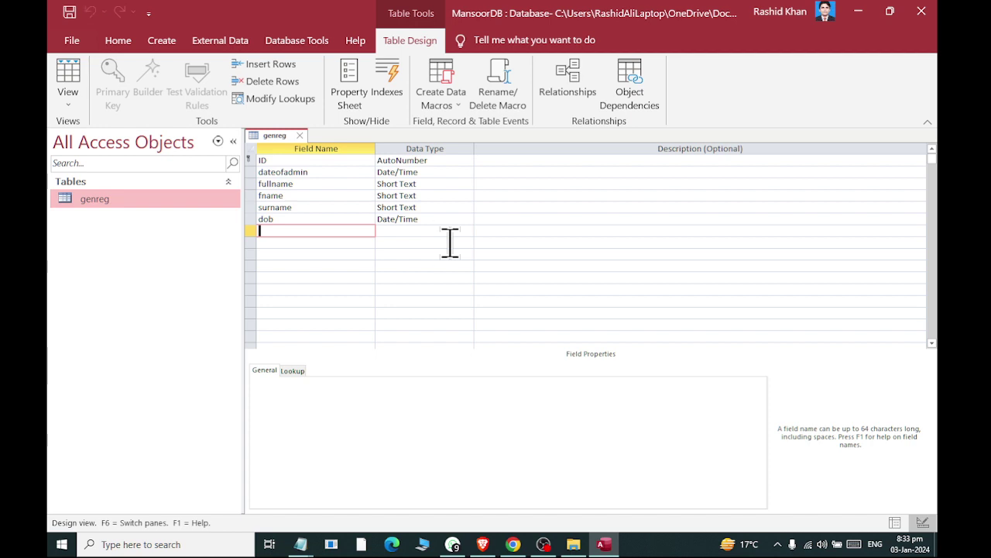
Open genreg as a datasheet and set the first record's admission date to 01-Jan-2024
left_click(301, 135)
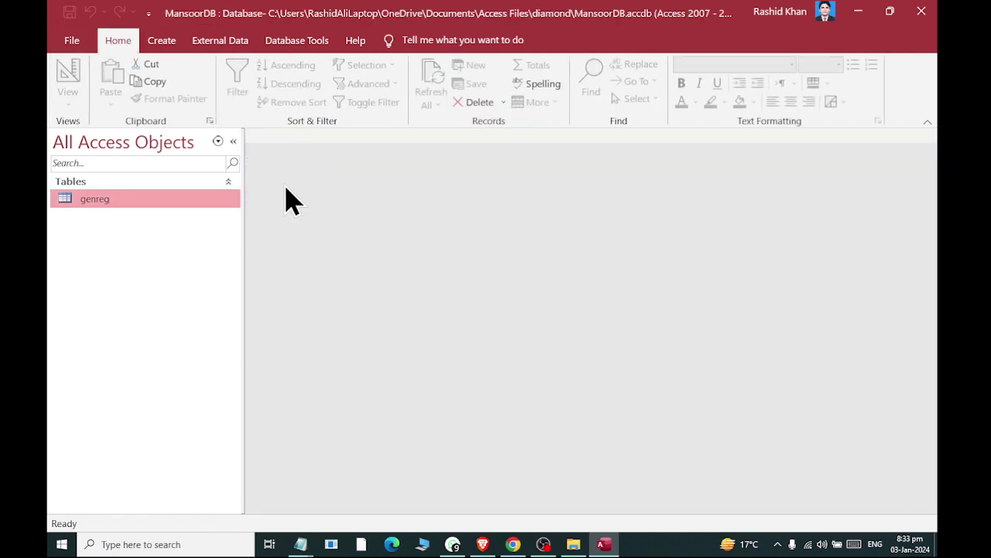
right_click(120, 203)
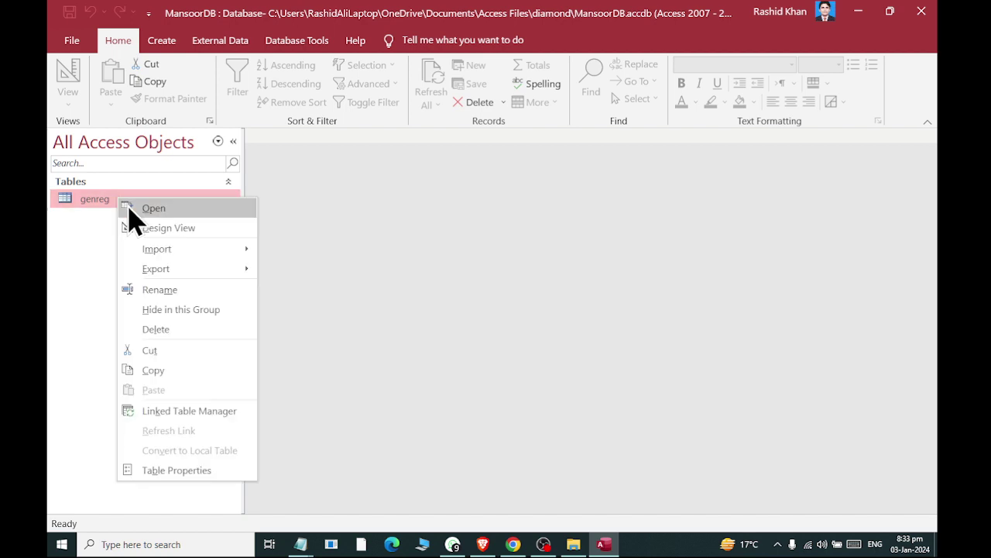
left_click(143, 206)
left_click(363, 162)
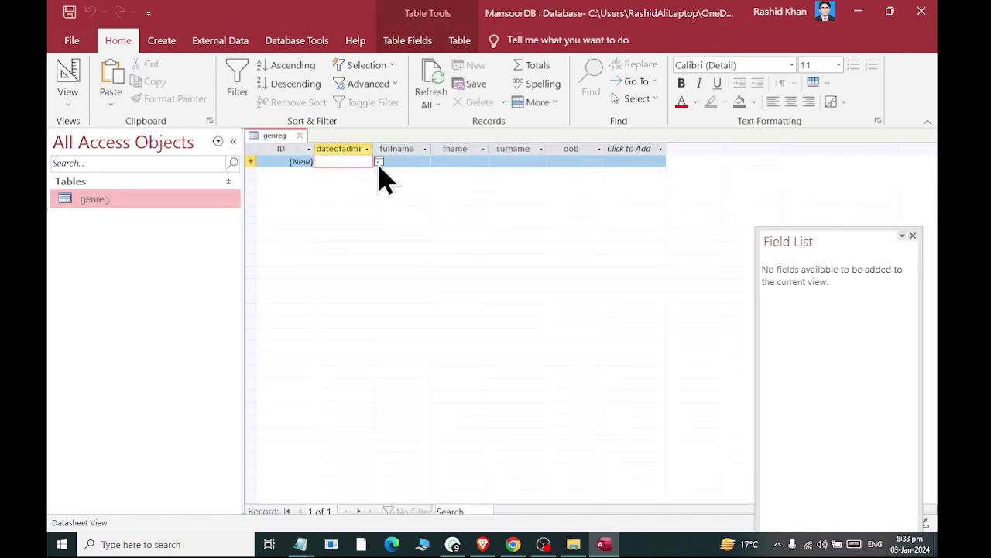
left_click(378, 163)
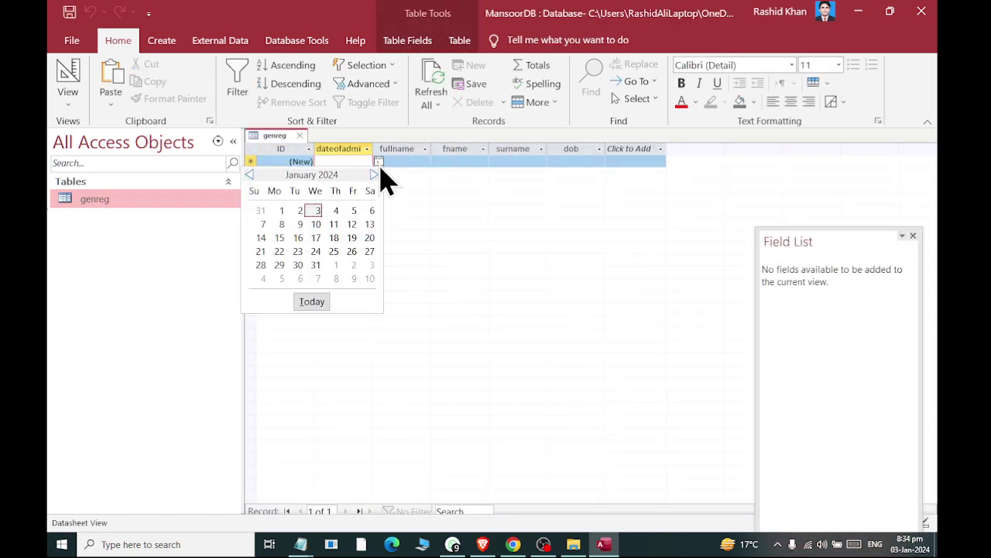
left_click(281, 211)
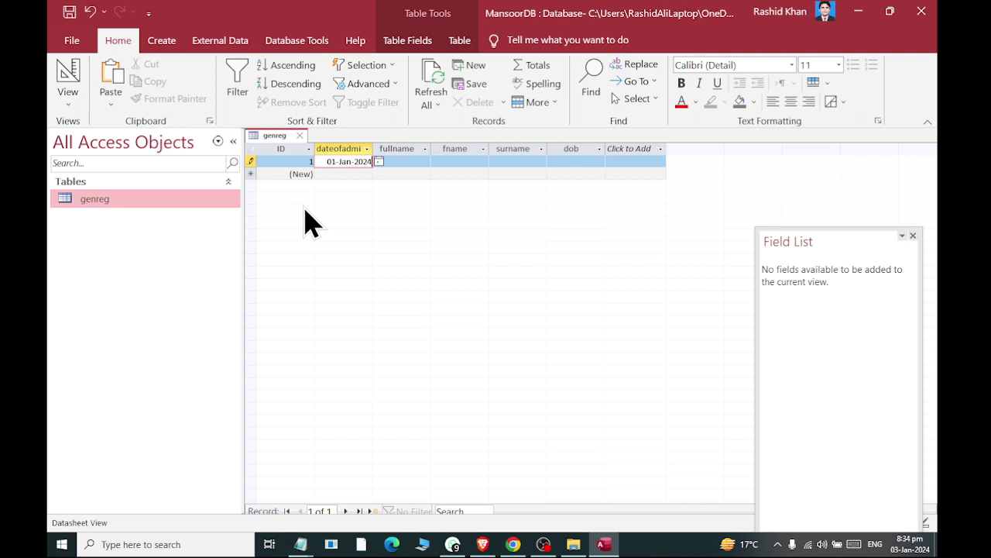
left_click(411, 162)
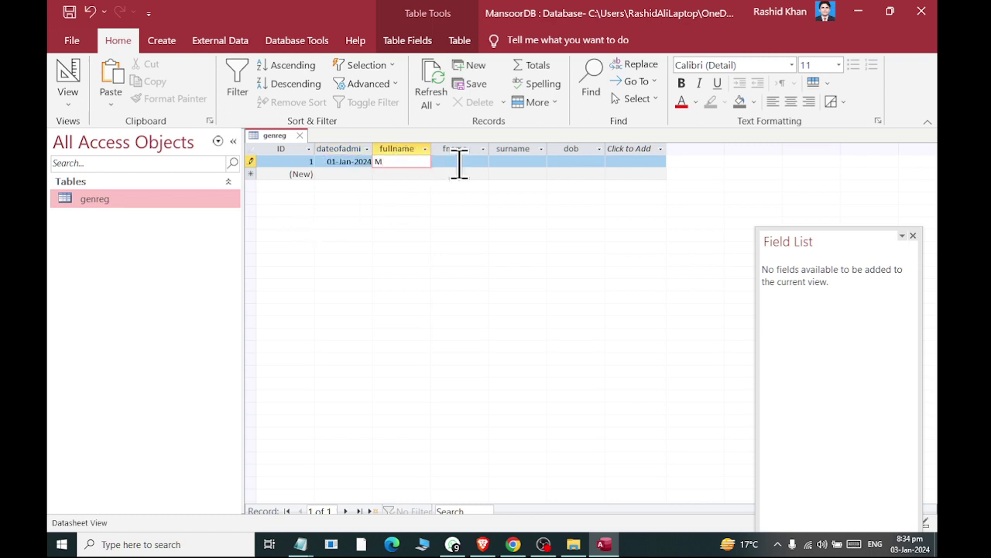
key("Tab")
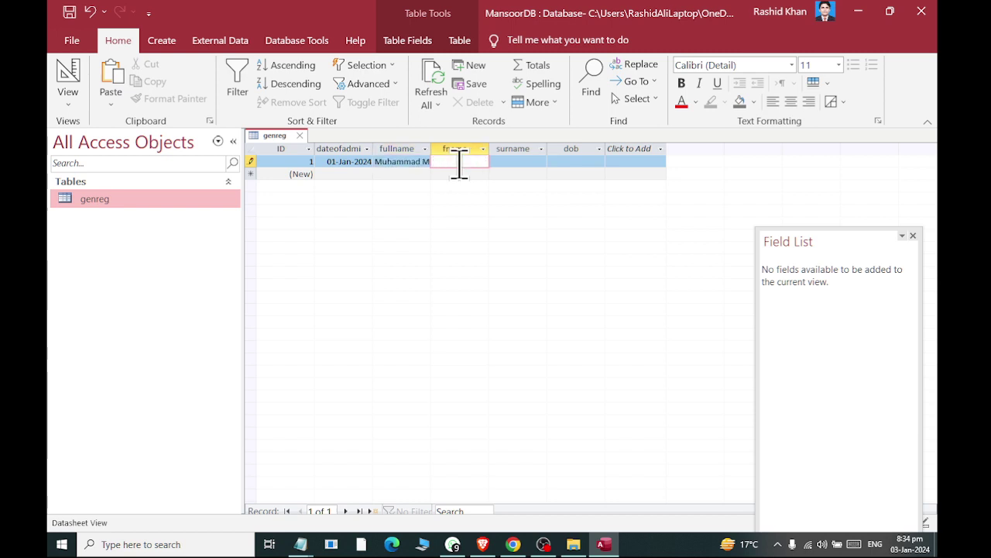
key("Tab")
type("Chohan")
key("Tab")
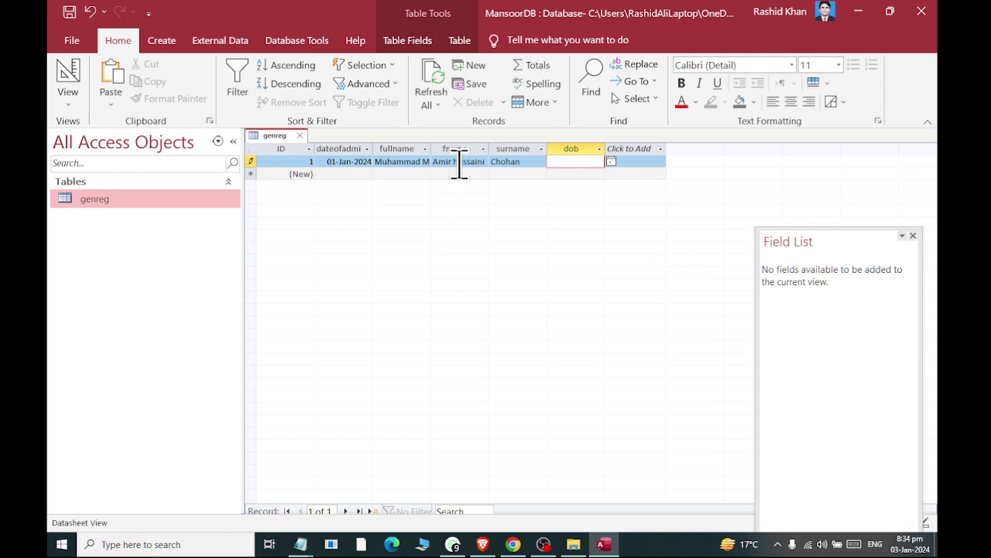
left_click(354, 172)
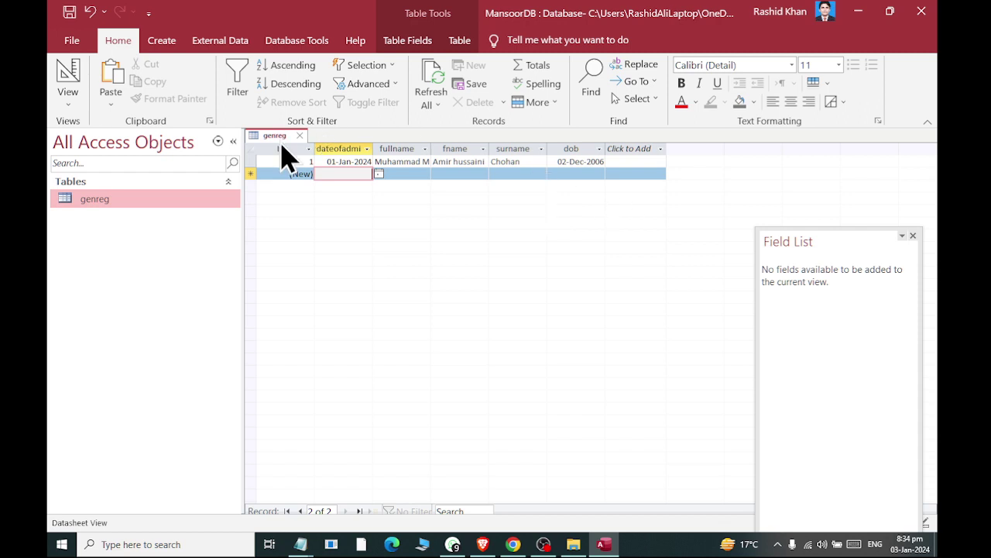
left_click(300, 136)
right_click(113, 200)
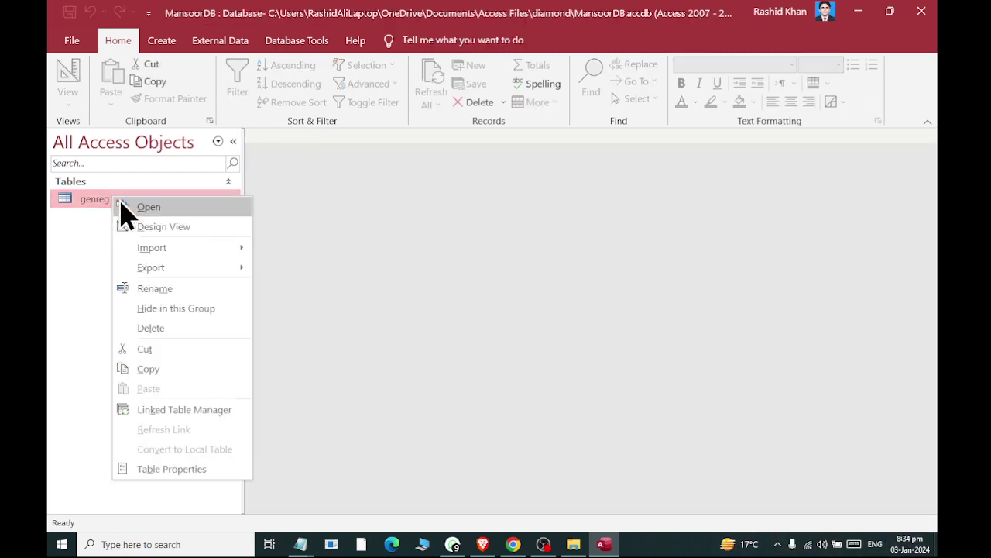
In genreg's design, add a new field below dob as a lookup with typed-in values
left_click(128, 226)
left_click(303, 230)
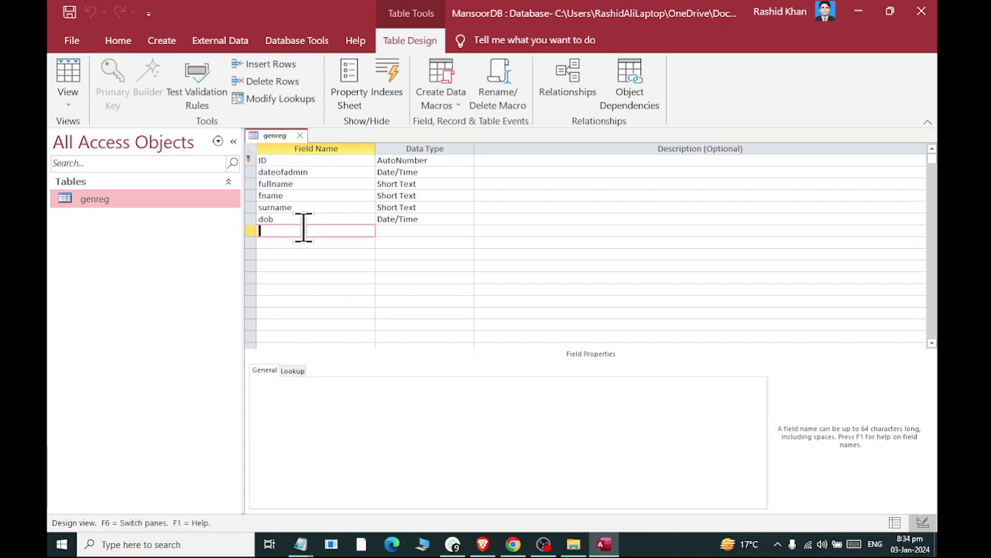
left_click(449, 230)
left_click(468, 230)
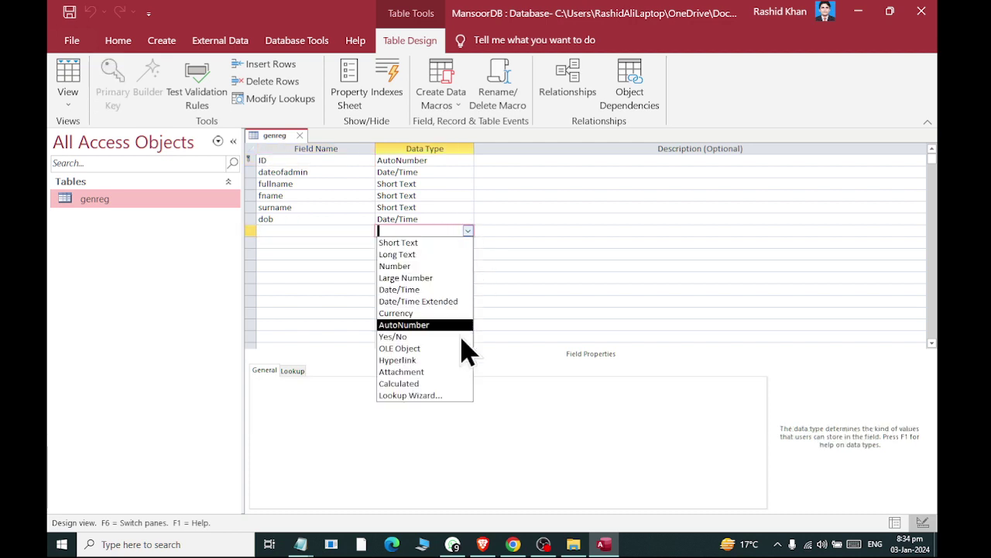
left_click(453, 396)
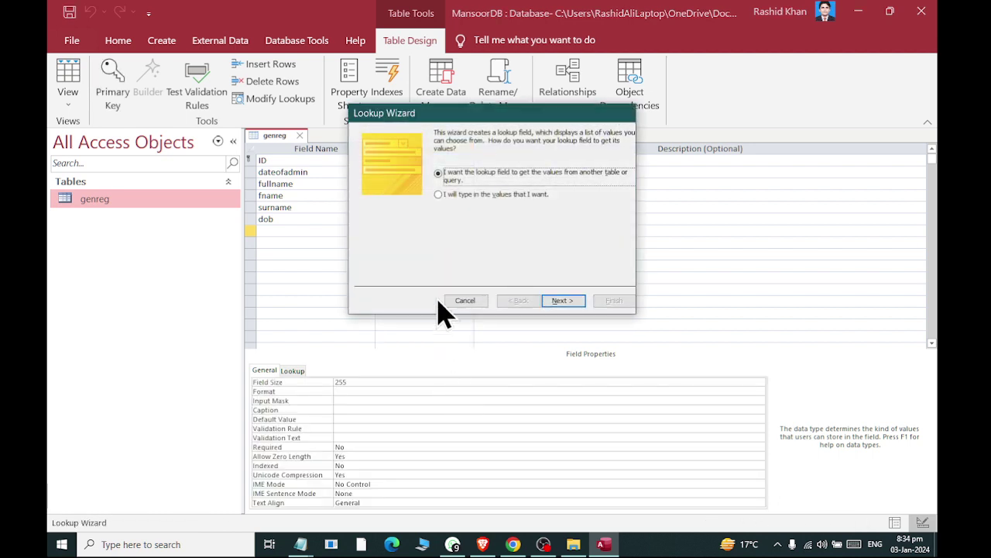
left_click(438, 195)
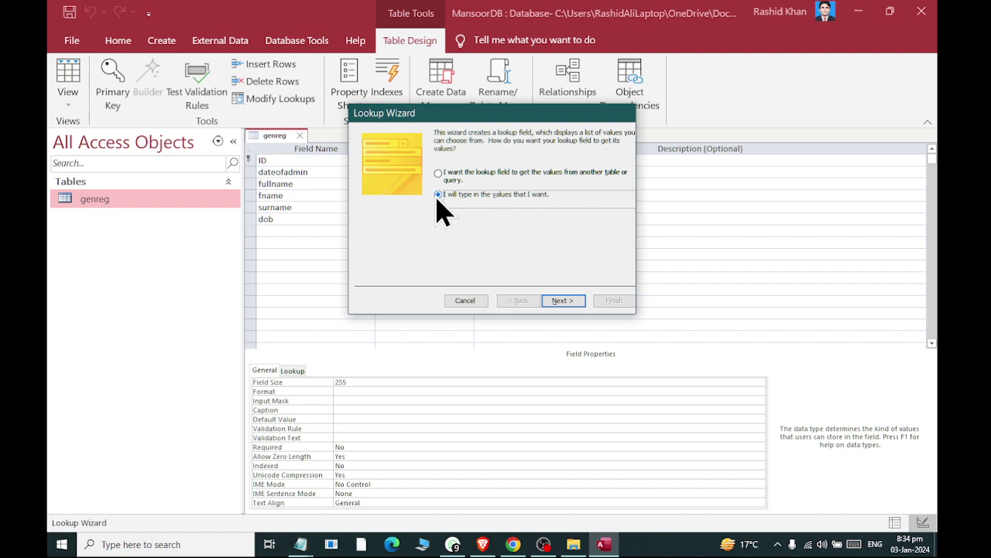
left_click(560, 301)
Enter the lookup values Male and Female, then label the field genders and finish
left_click(394, 206)
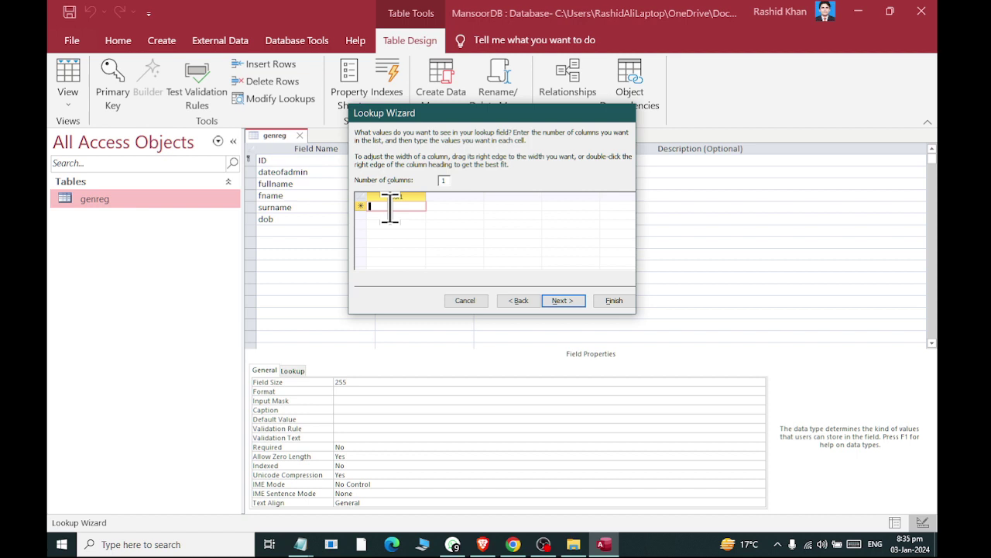
type("Male")
key("Tab")
type("Femal")
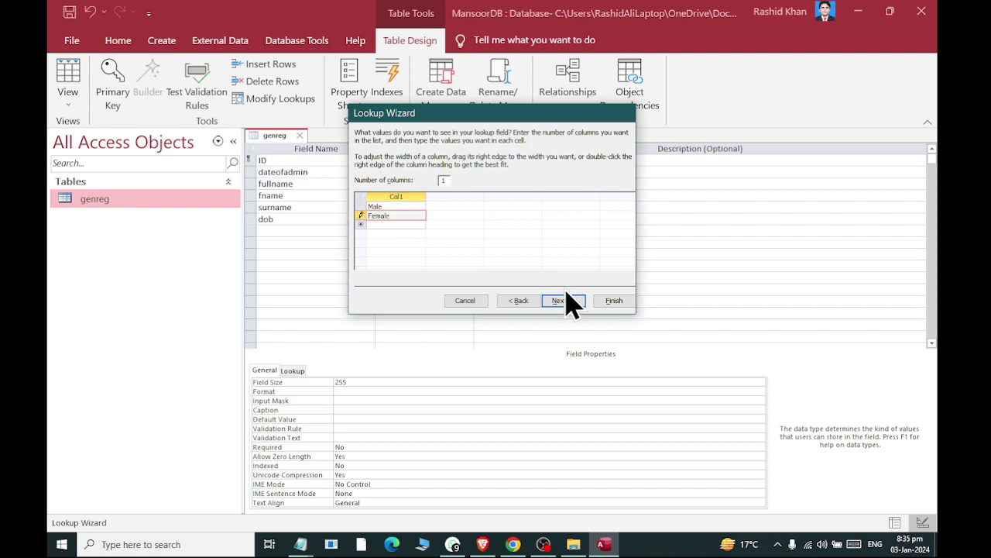
type("e")
key("Tab")
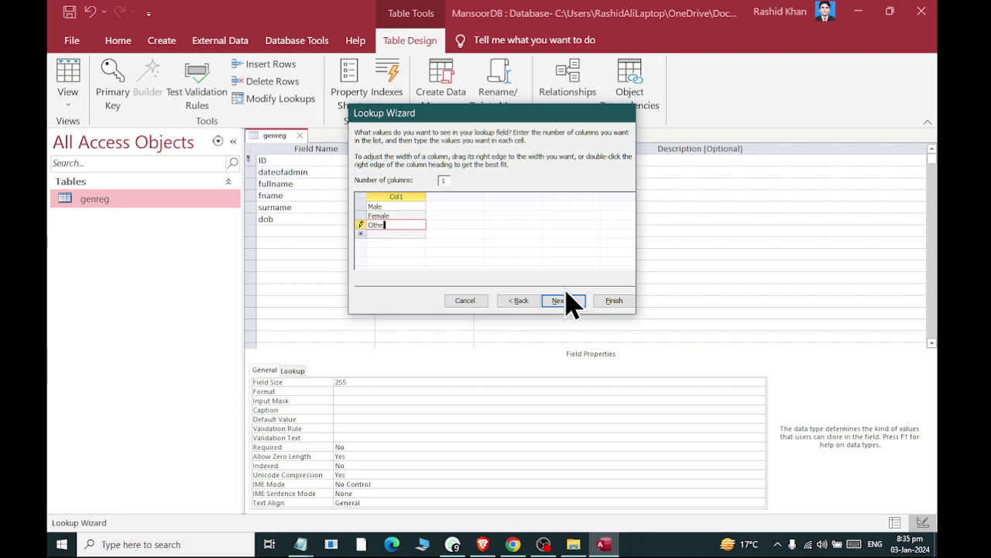
left_click(571, 301)
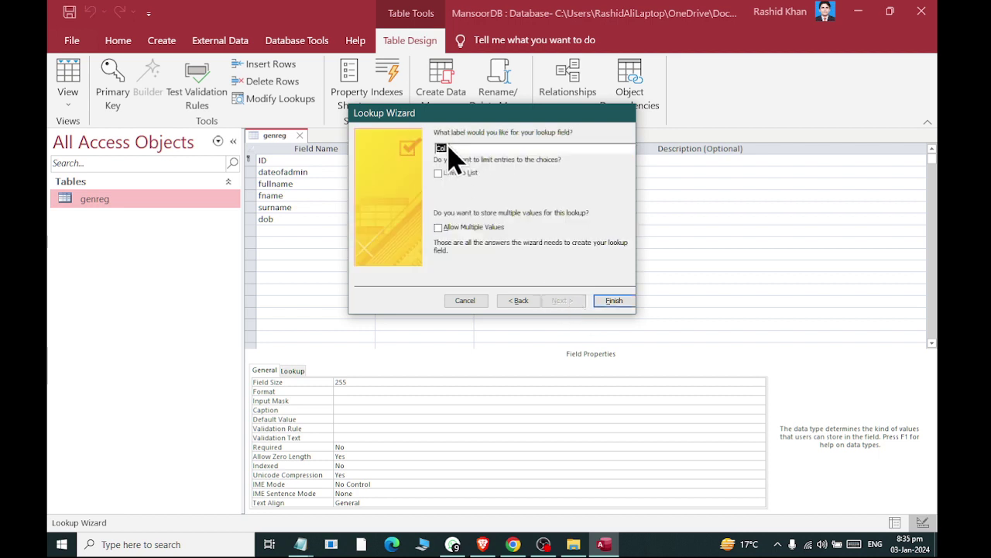
type("genders")
left_click(613, 301)
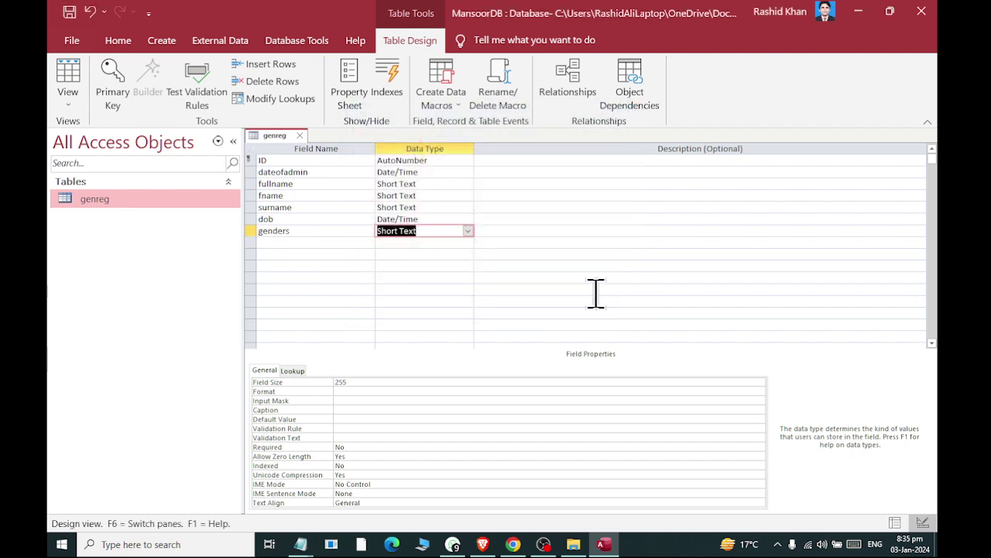
Set record 1's genders to Male from the new dropdown in genreg, then close the table
left_click(300, 136)
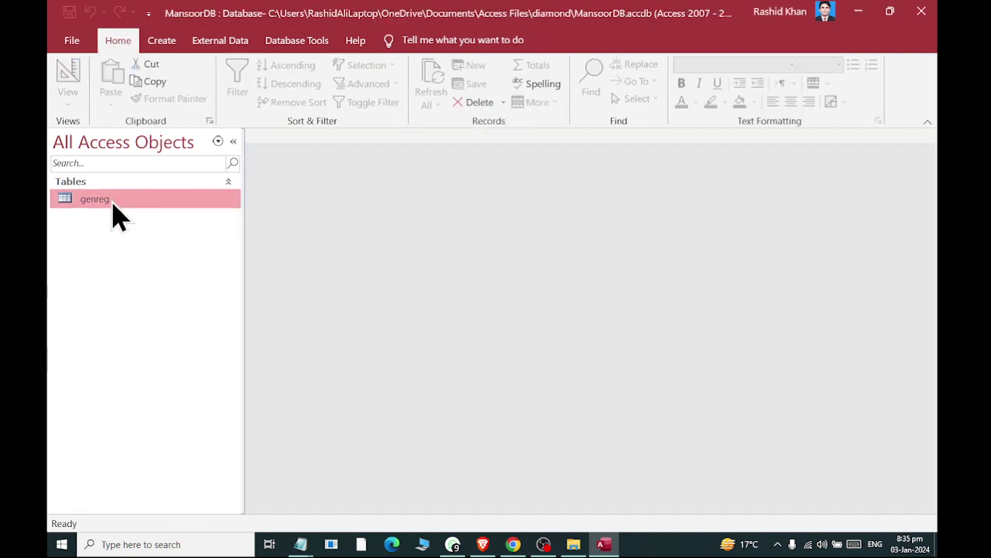
double_click(112, 202)
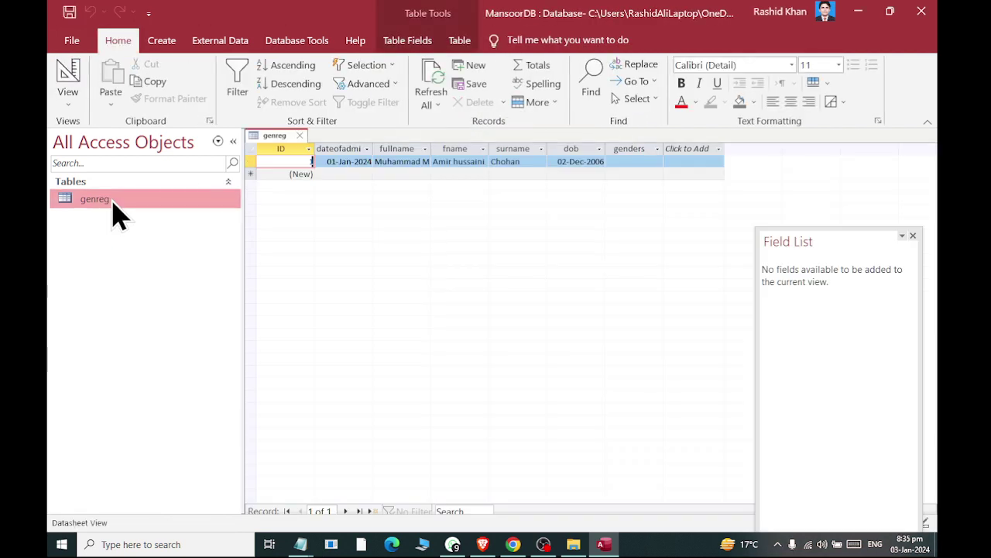
left_click(648, 162)
left_click(657, 161)
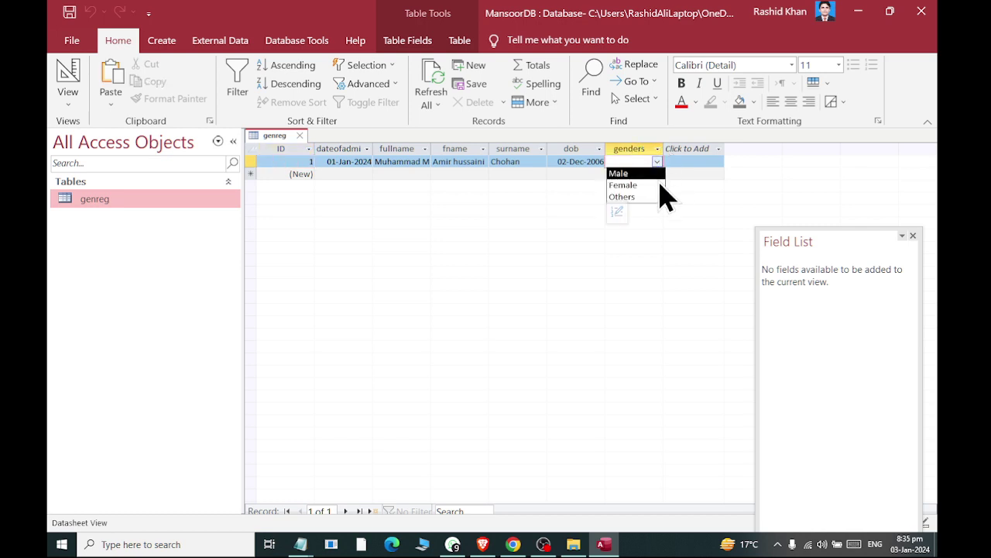
left_click(657, 174)
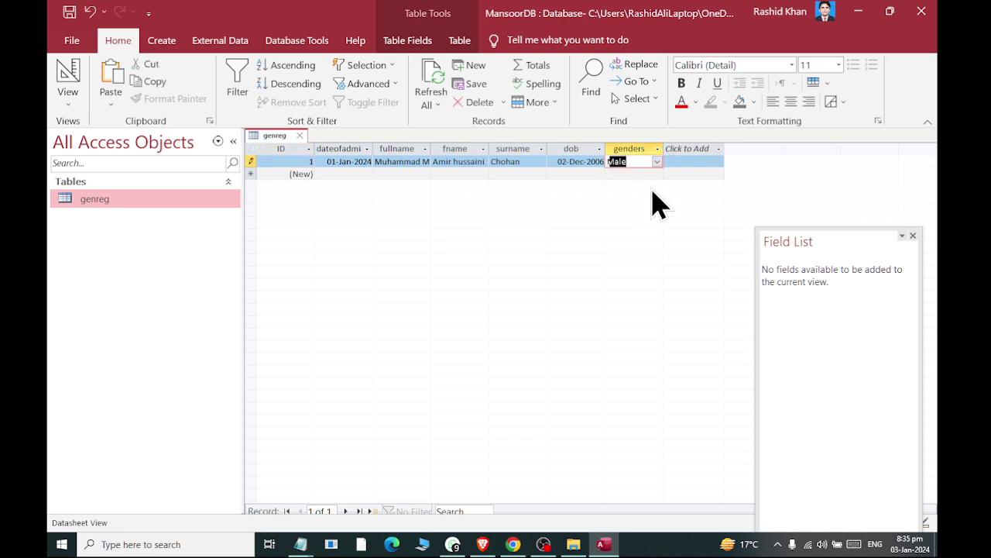
left_click(300, 136)
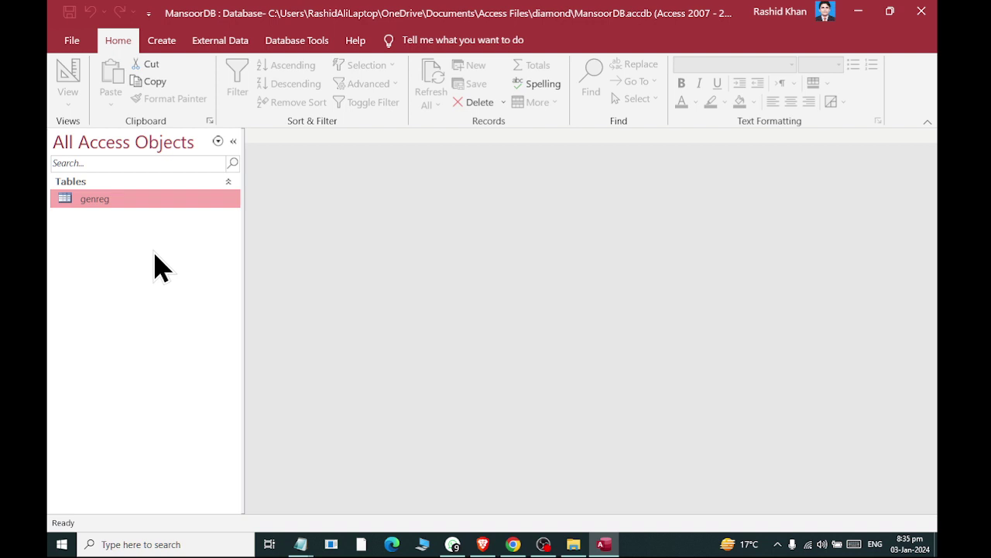
Create a blank table, save it as schoolclass, and close it
left_click(152, 43)
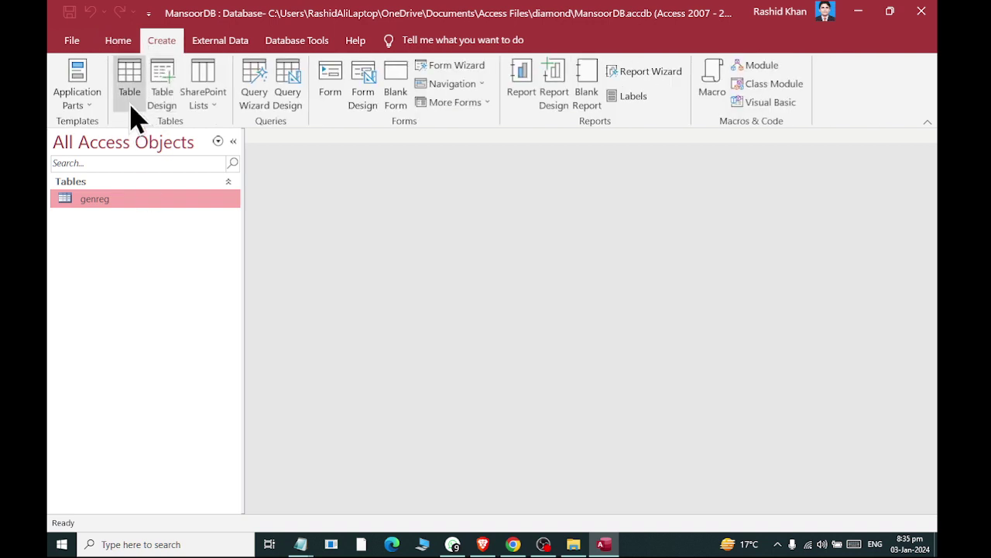
left_click(132, 110)
key("ctrl+s")
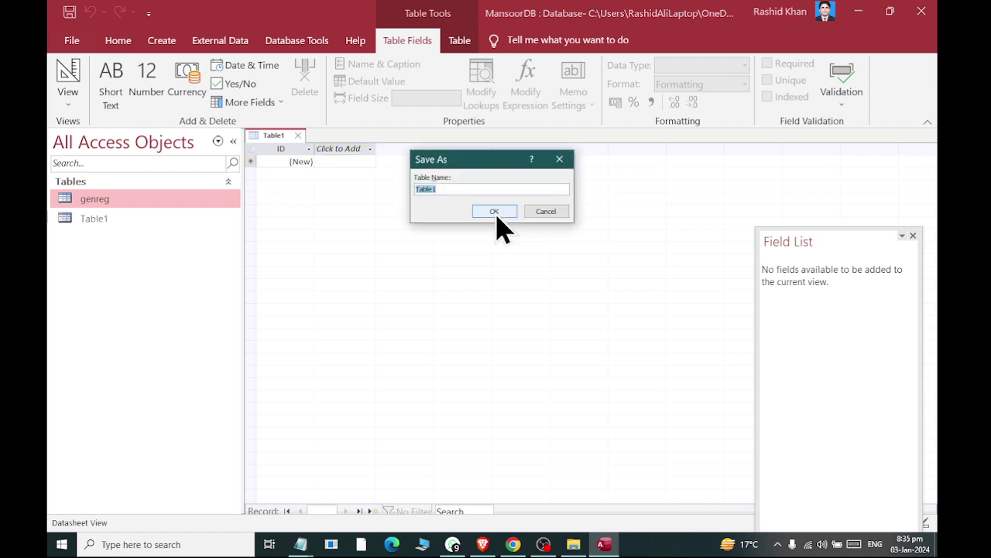
type("sc")
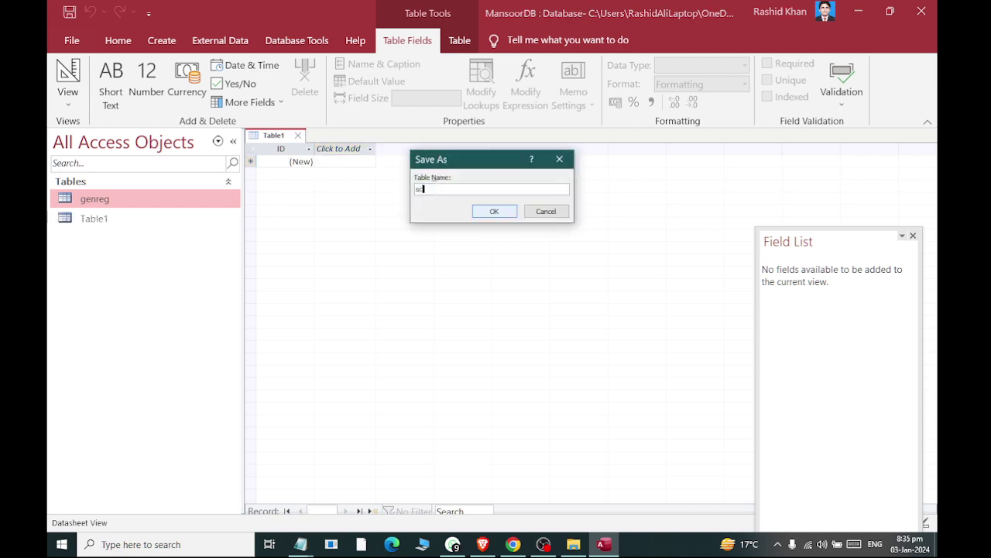
type("hoolclass")
left_click(495, 211)
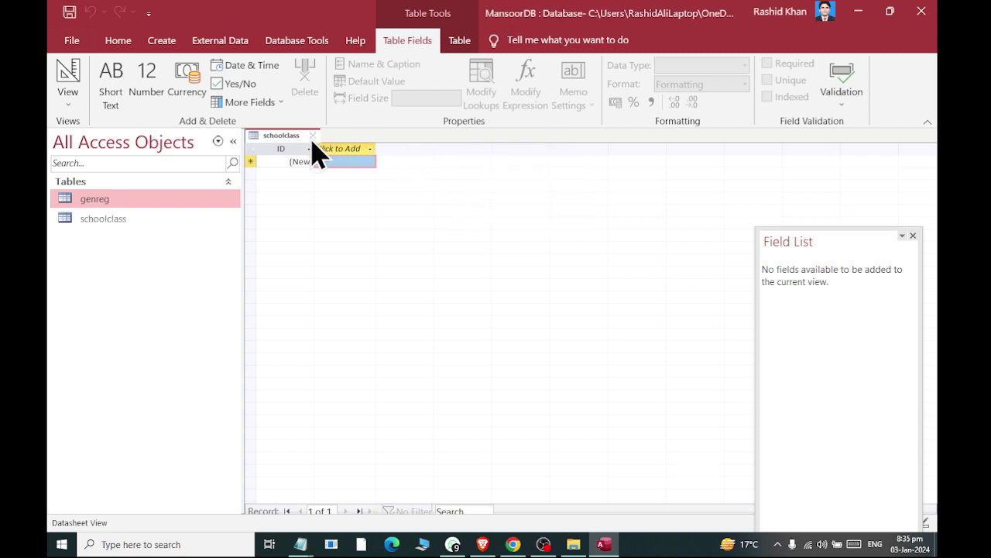
left_click(313, 135)
Add a classname field to schoolclass in Design View, then save and close the design
right_click(128, 232)
left_click(142, 245)
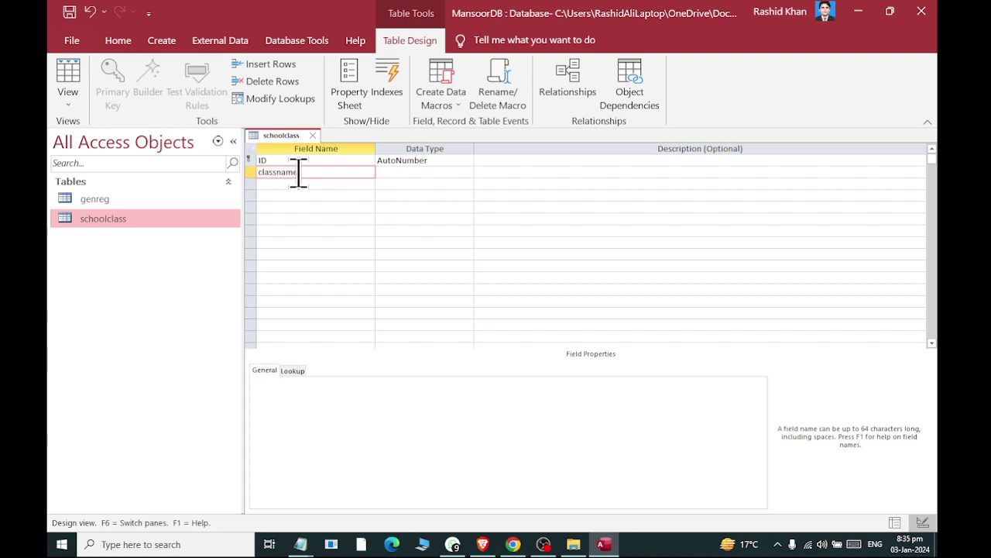
key("Tab")
key("ctrl+s")
left_click(312, 135)
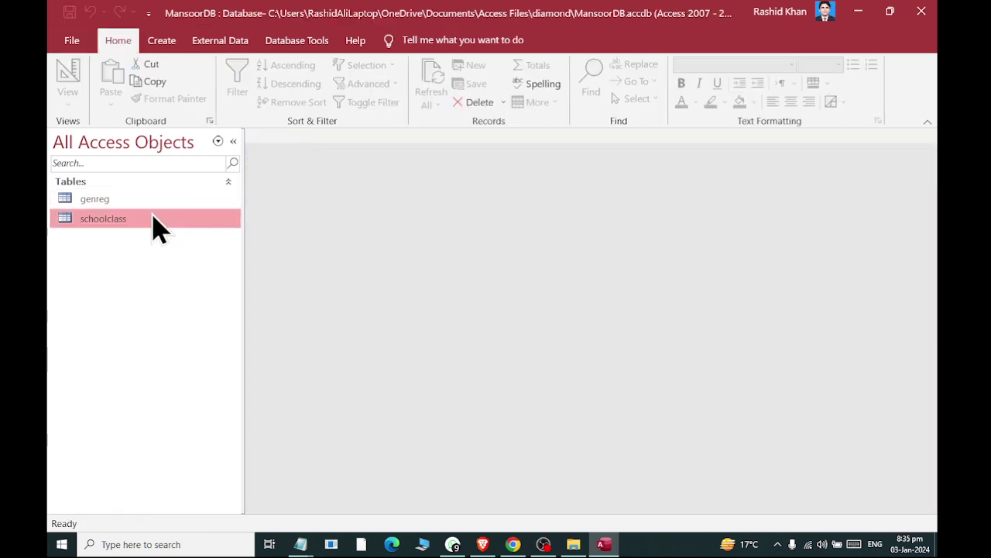
Open schoolclass and enter the class names Nursery and One
double_click(153, 220)
left_click(361, 162)
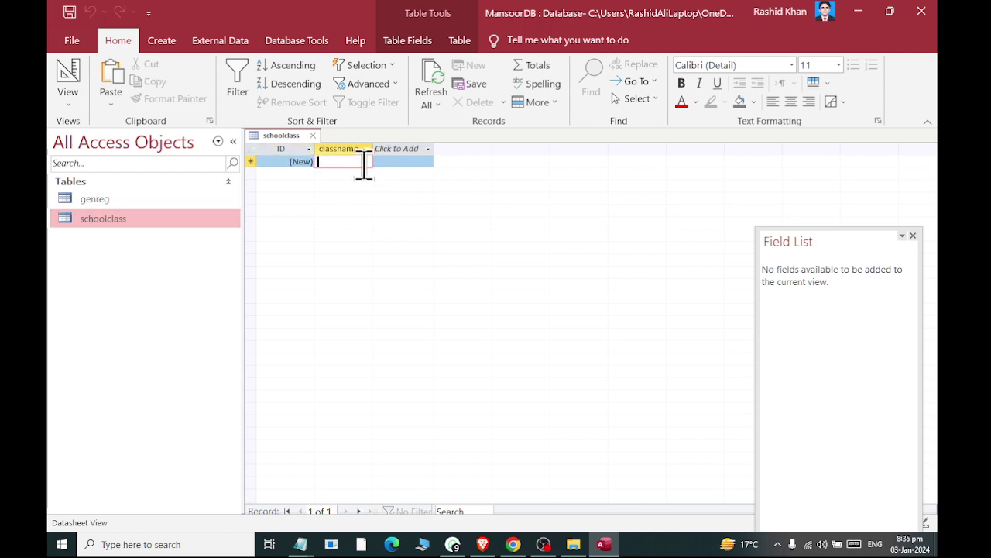
type("On")
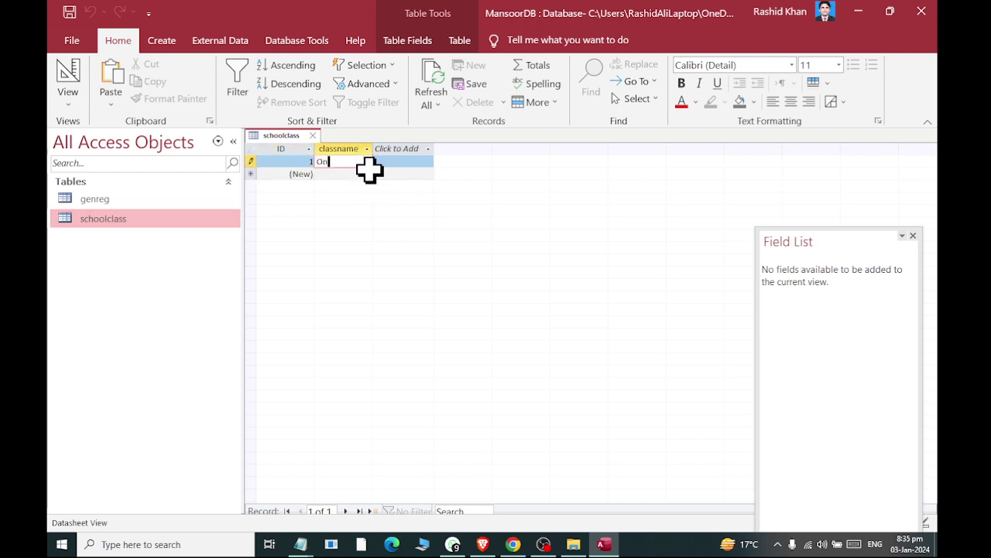
type("r")
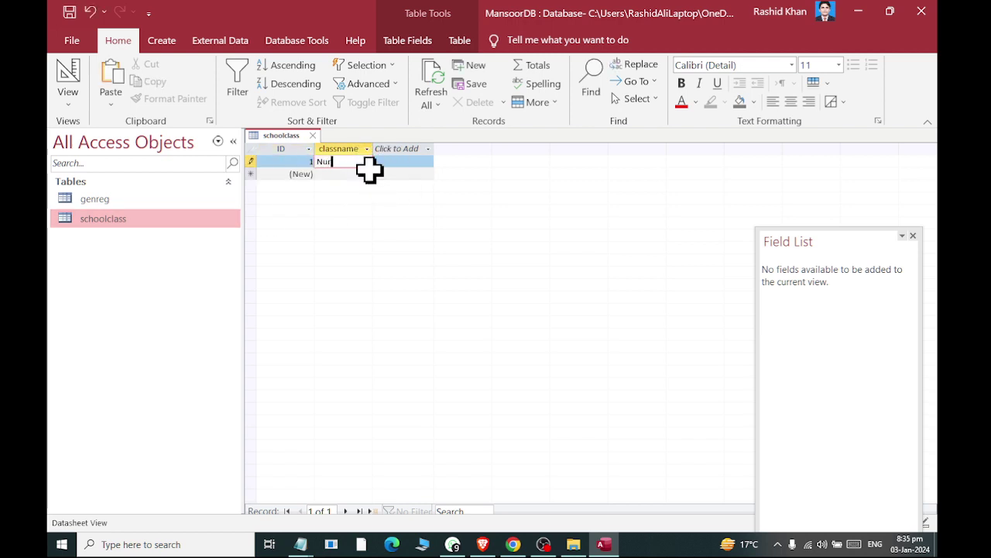
type("sery")
left_click(370, 172)
type("Clas")
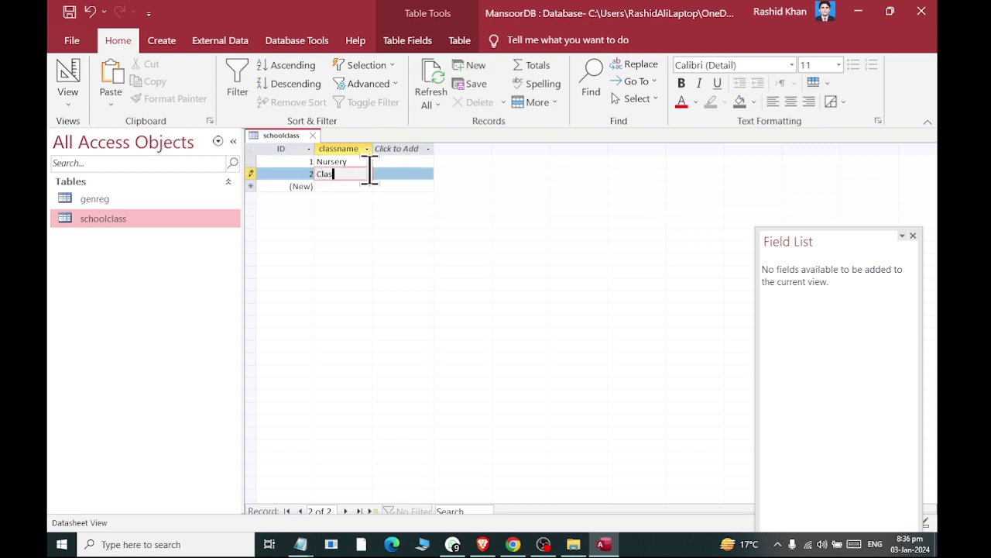
key("Return")
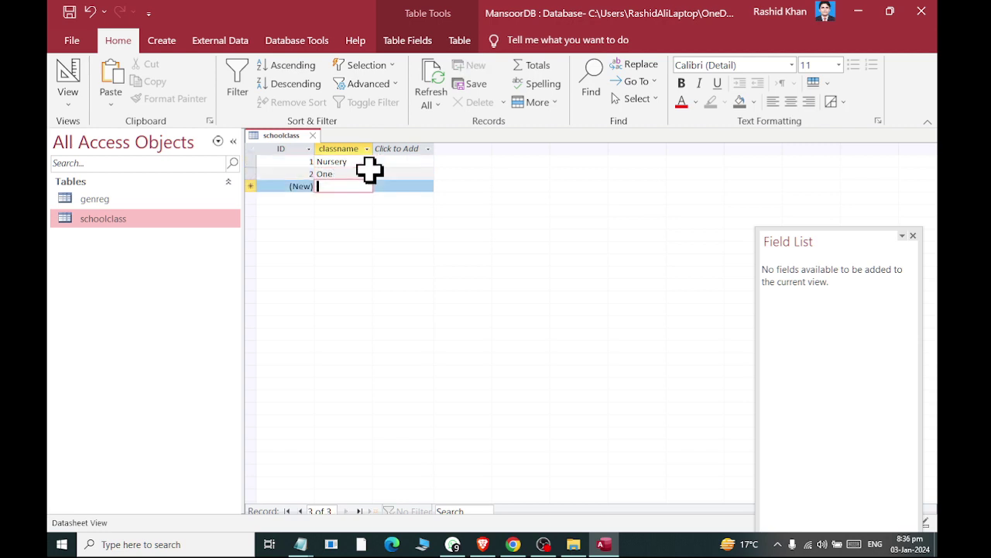
Add the classes Two, Three, Four and Five, then close the table
type("Two")
key("Return")
type("Three")
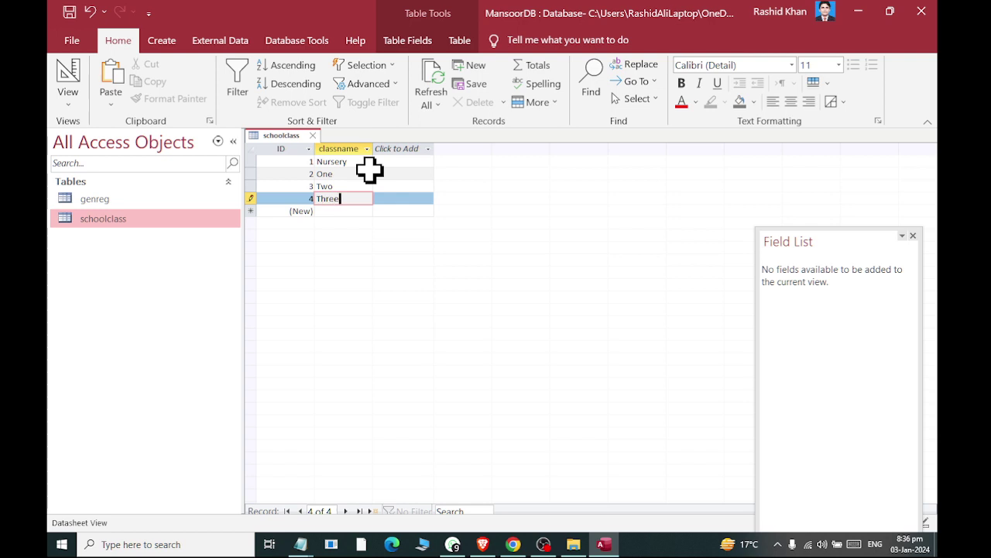
key("Return")
type("Four")
key("Return")
type("F")
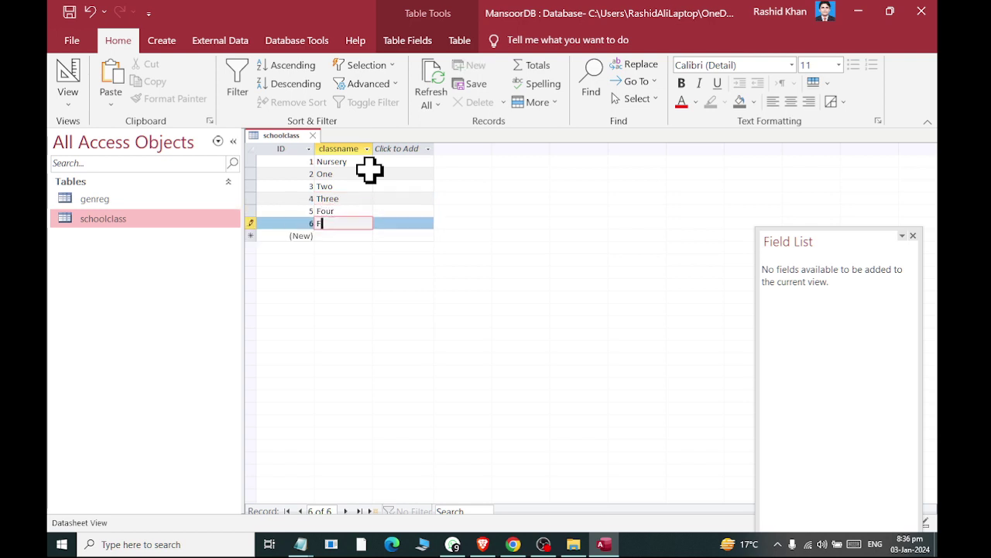
type("ive")
left_click(312, 135)
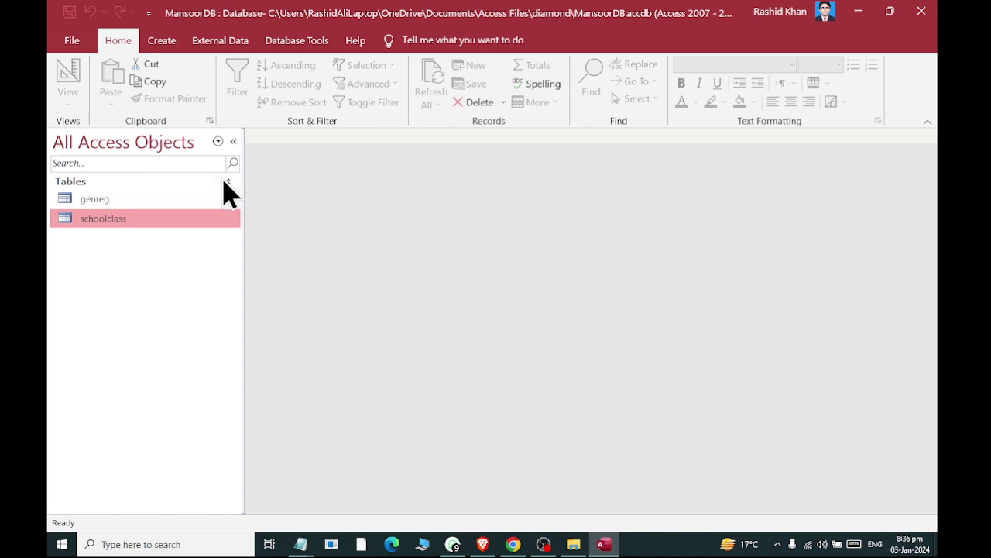
In genreg's design, rename gender to genders and start a classname field using the Lookup Wizard
right_click(115, 200)
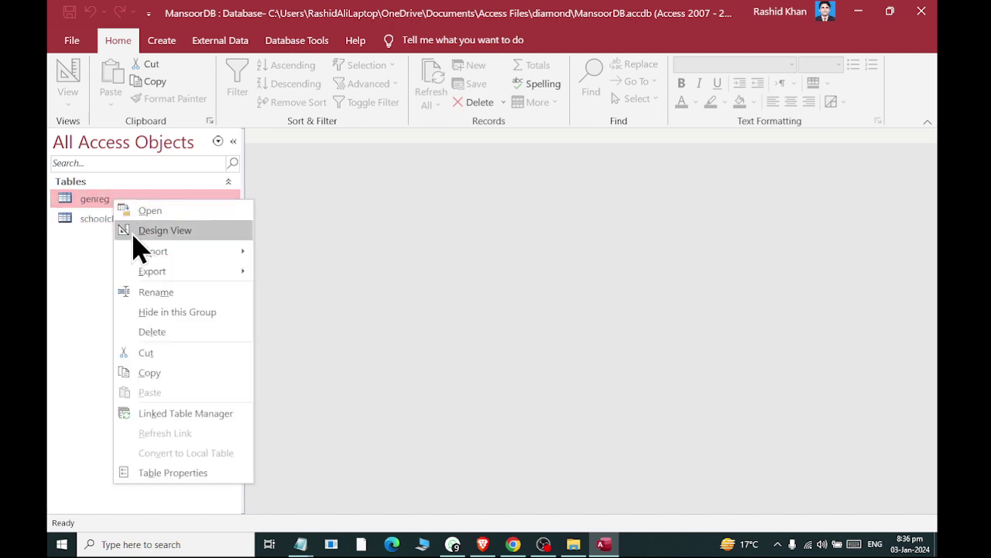
left_click(135, 236)
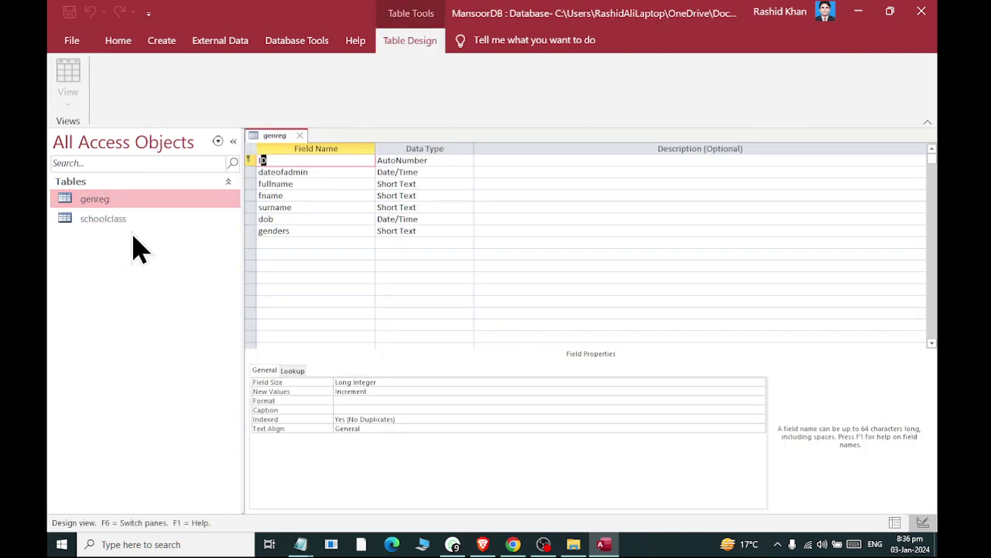
left_click(297, 242)
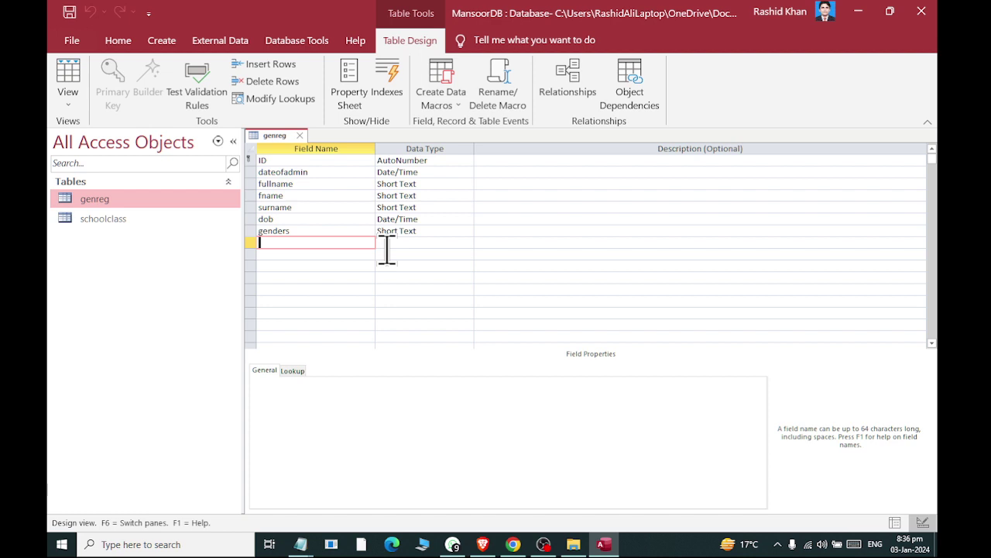
left_click(419, 245)
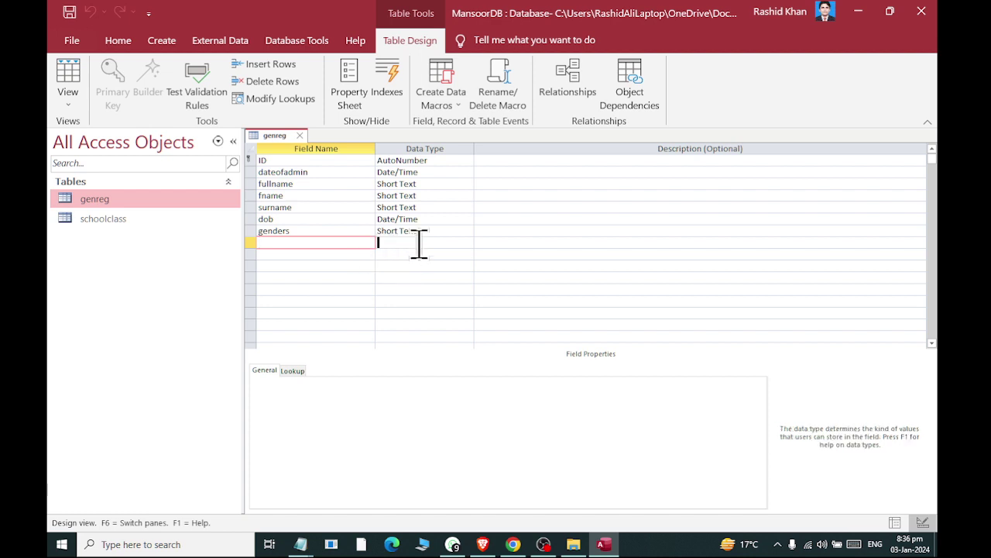
left_click(468, 243)
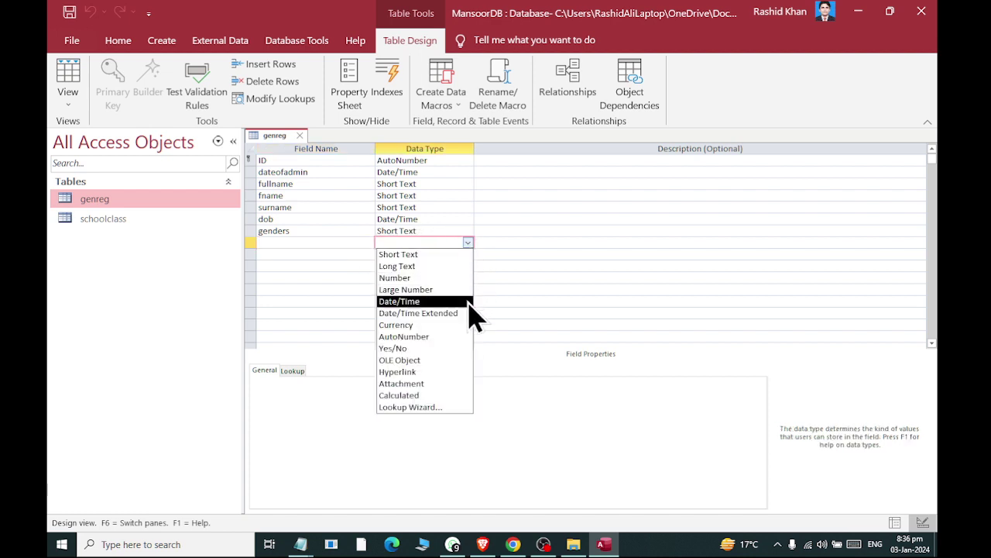
left_click(455, 408)
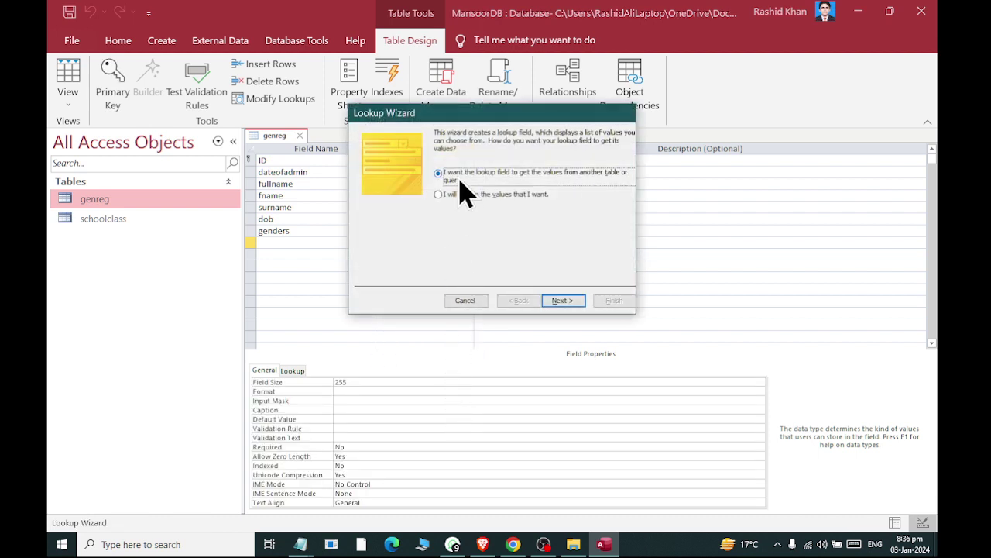
Have the classname lookup take its values from schoolclass.classname, then save and close genreg
left_click(565, 302)
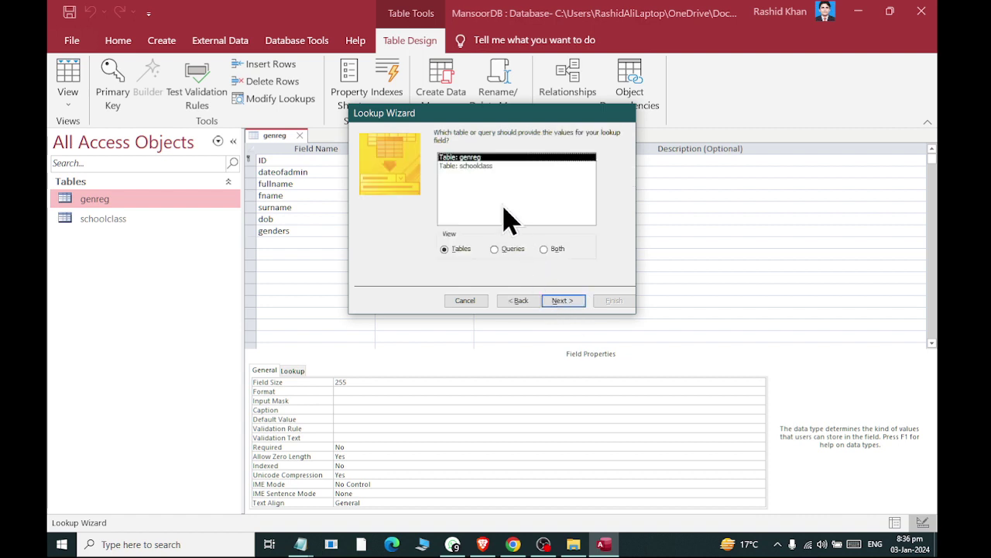
double_click(486, 170)
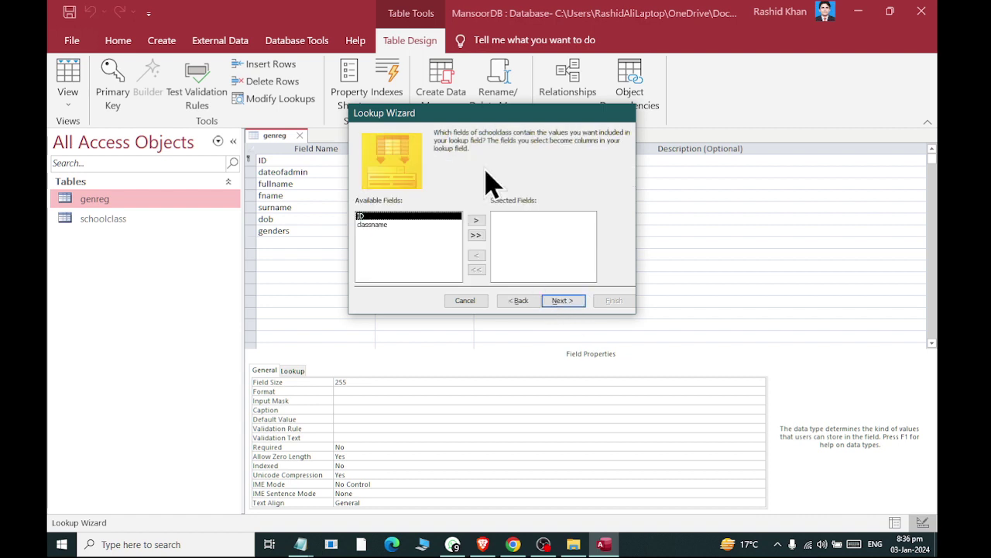
double_click(393, 226)
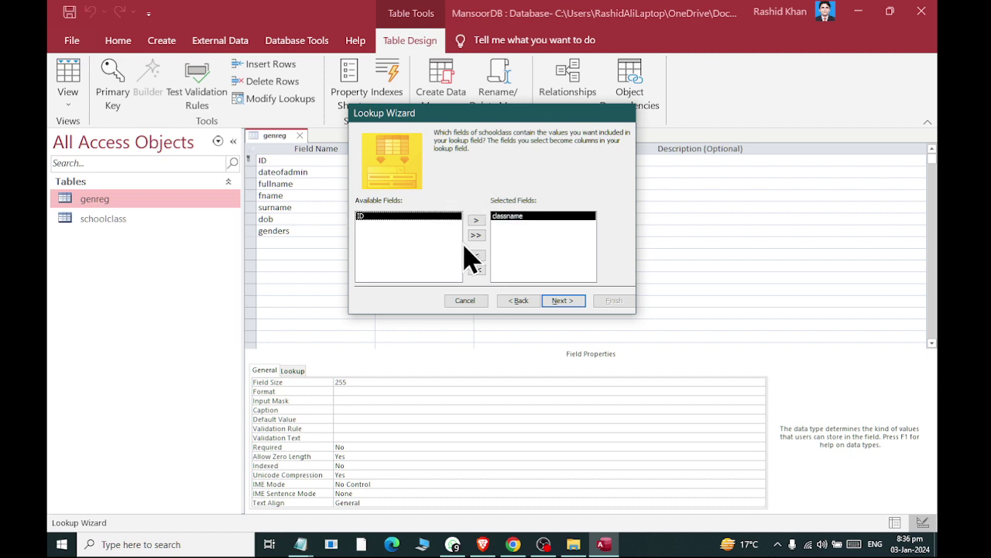
left_click(562, 304)
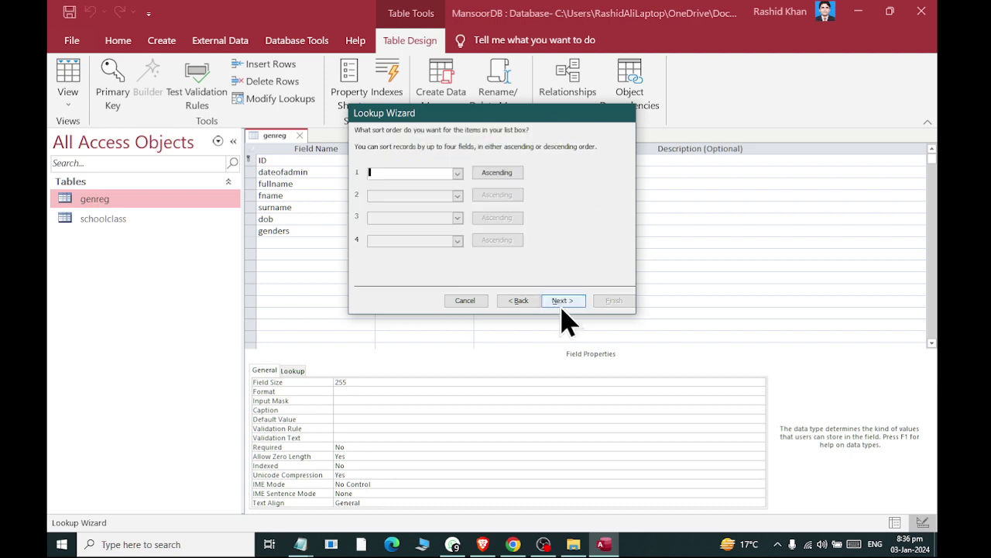
left_click(564, 304)
left_click(563, 301)
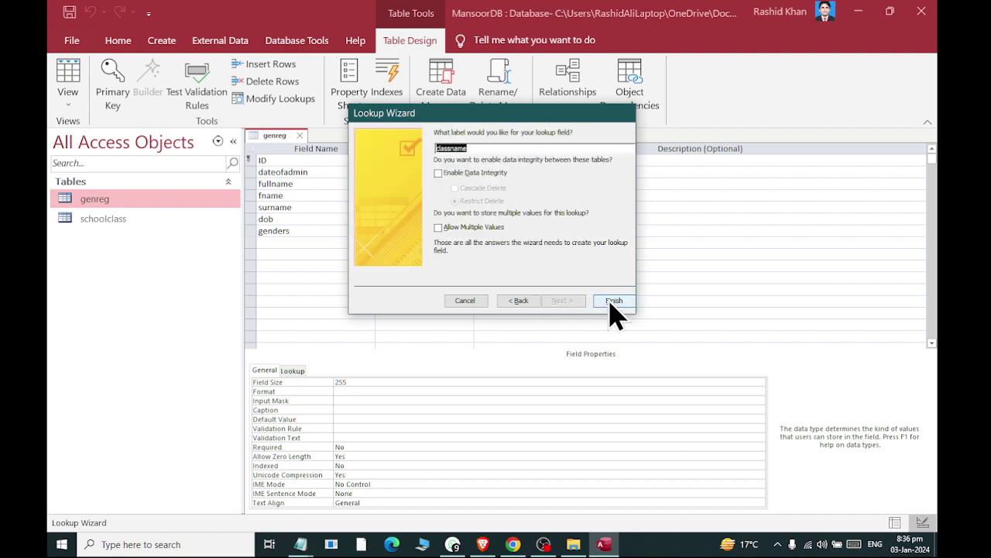
left_click(614, 301)
left_click(458, 306)
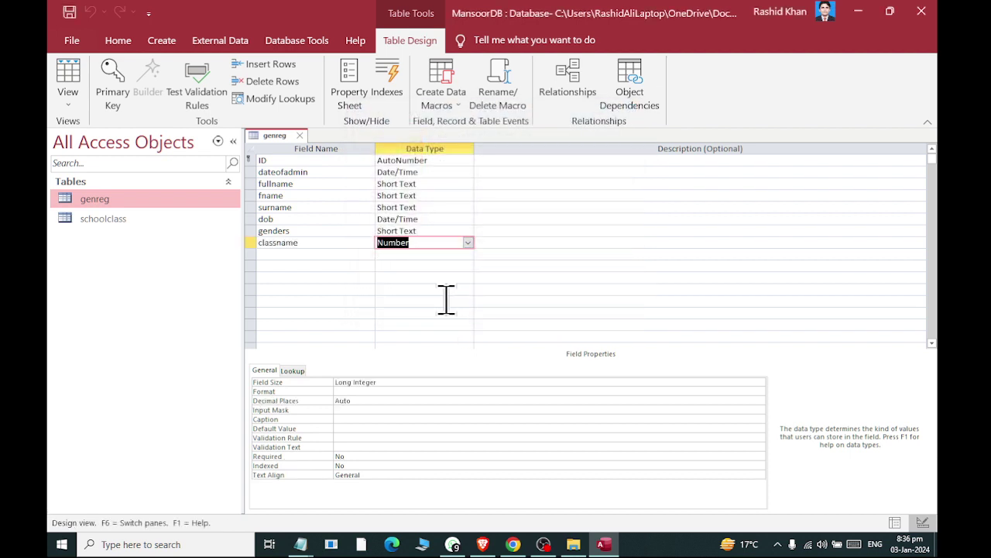
left_click(299, 136)
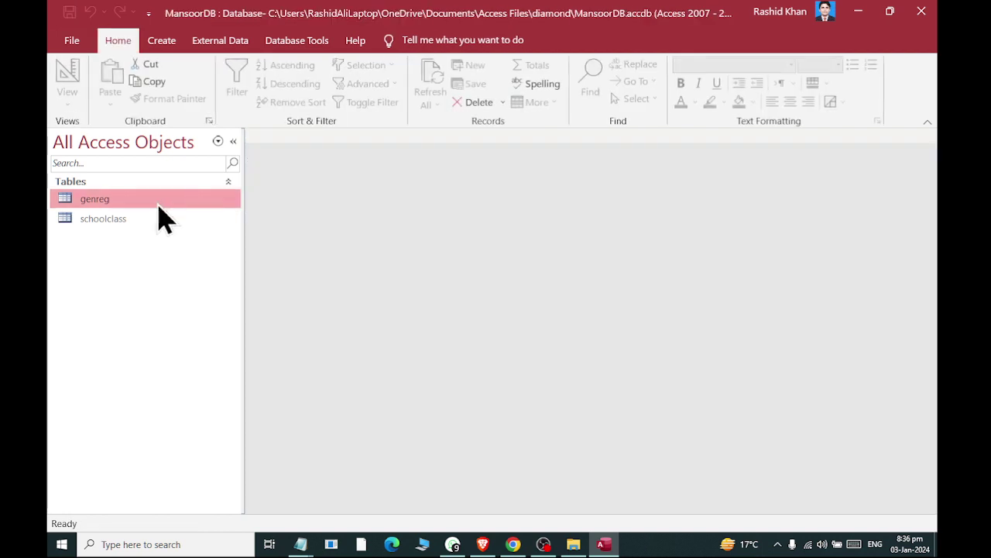
Open genreg, choose One as record 1's classname from the dropdown, and close the table
double_click(114, 205)
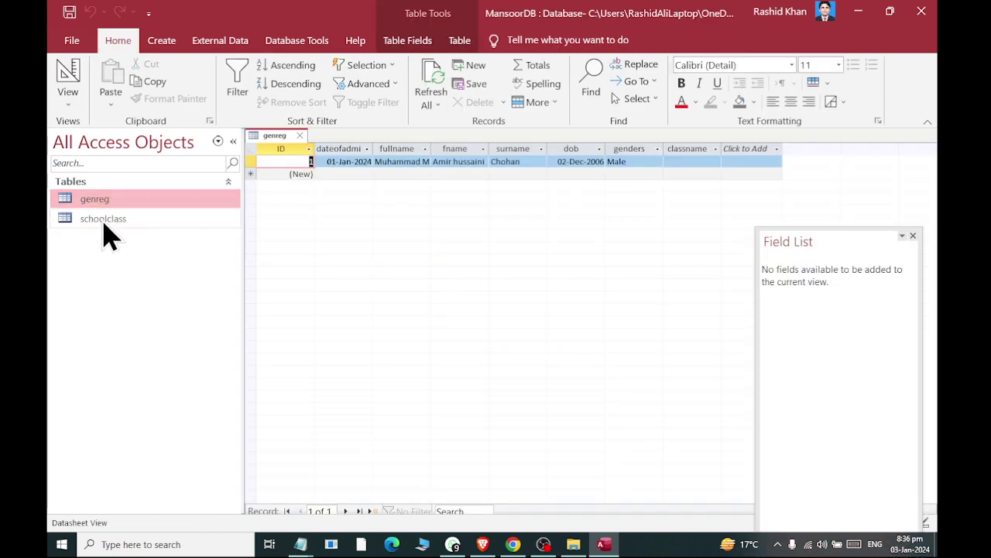
left_click(691, 163)
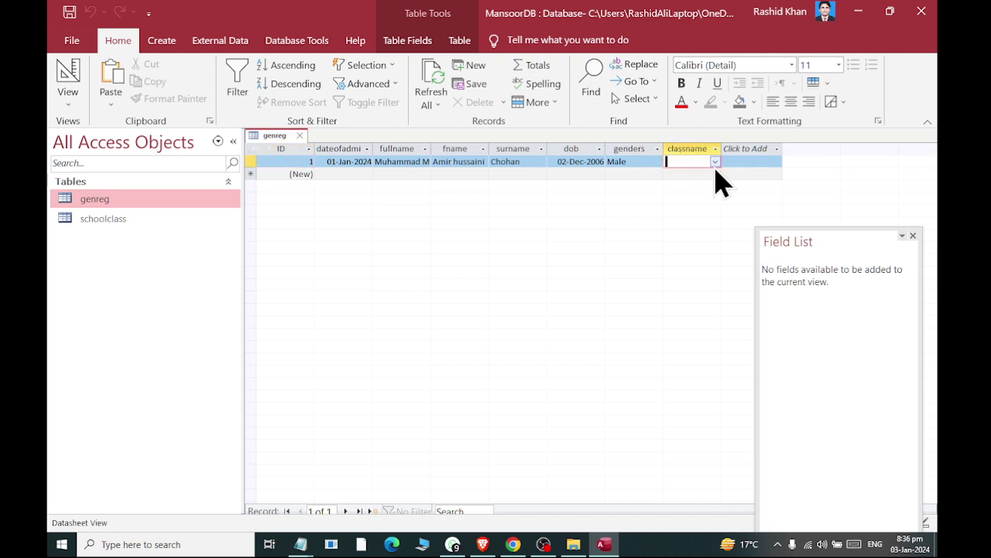
left_click(715, 162)
left_click(710, 188)
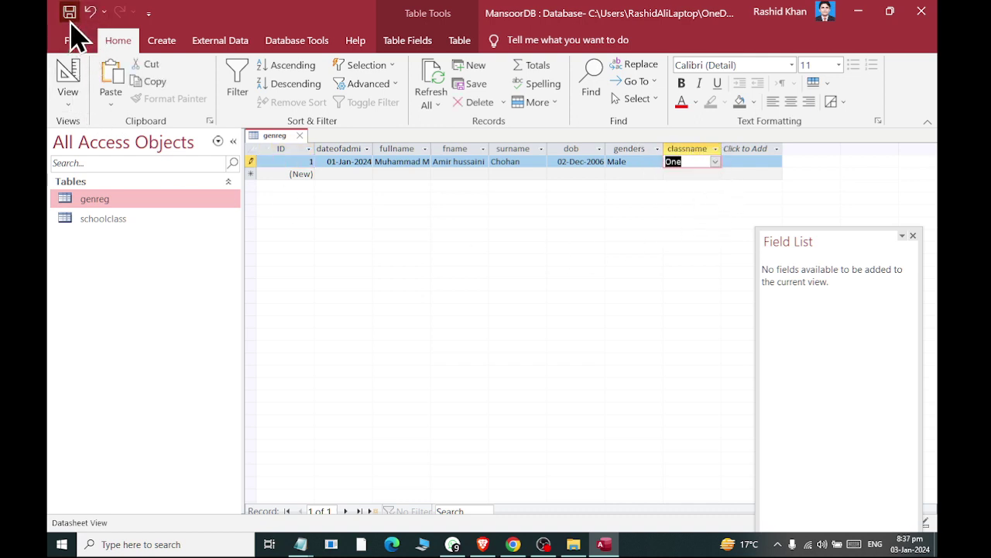
left_click(299, 135)
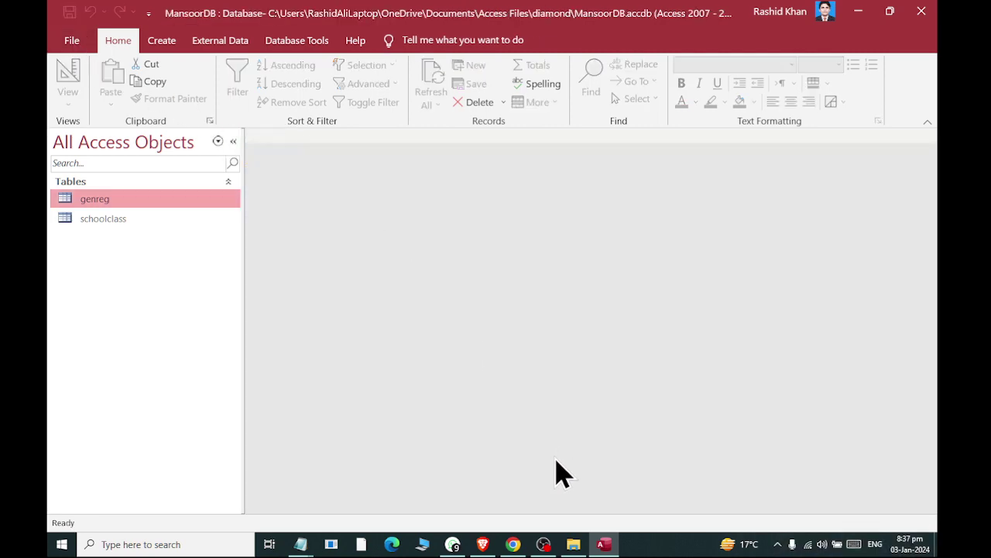